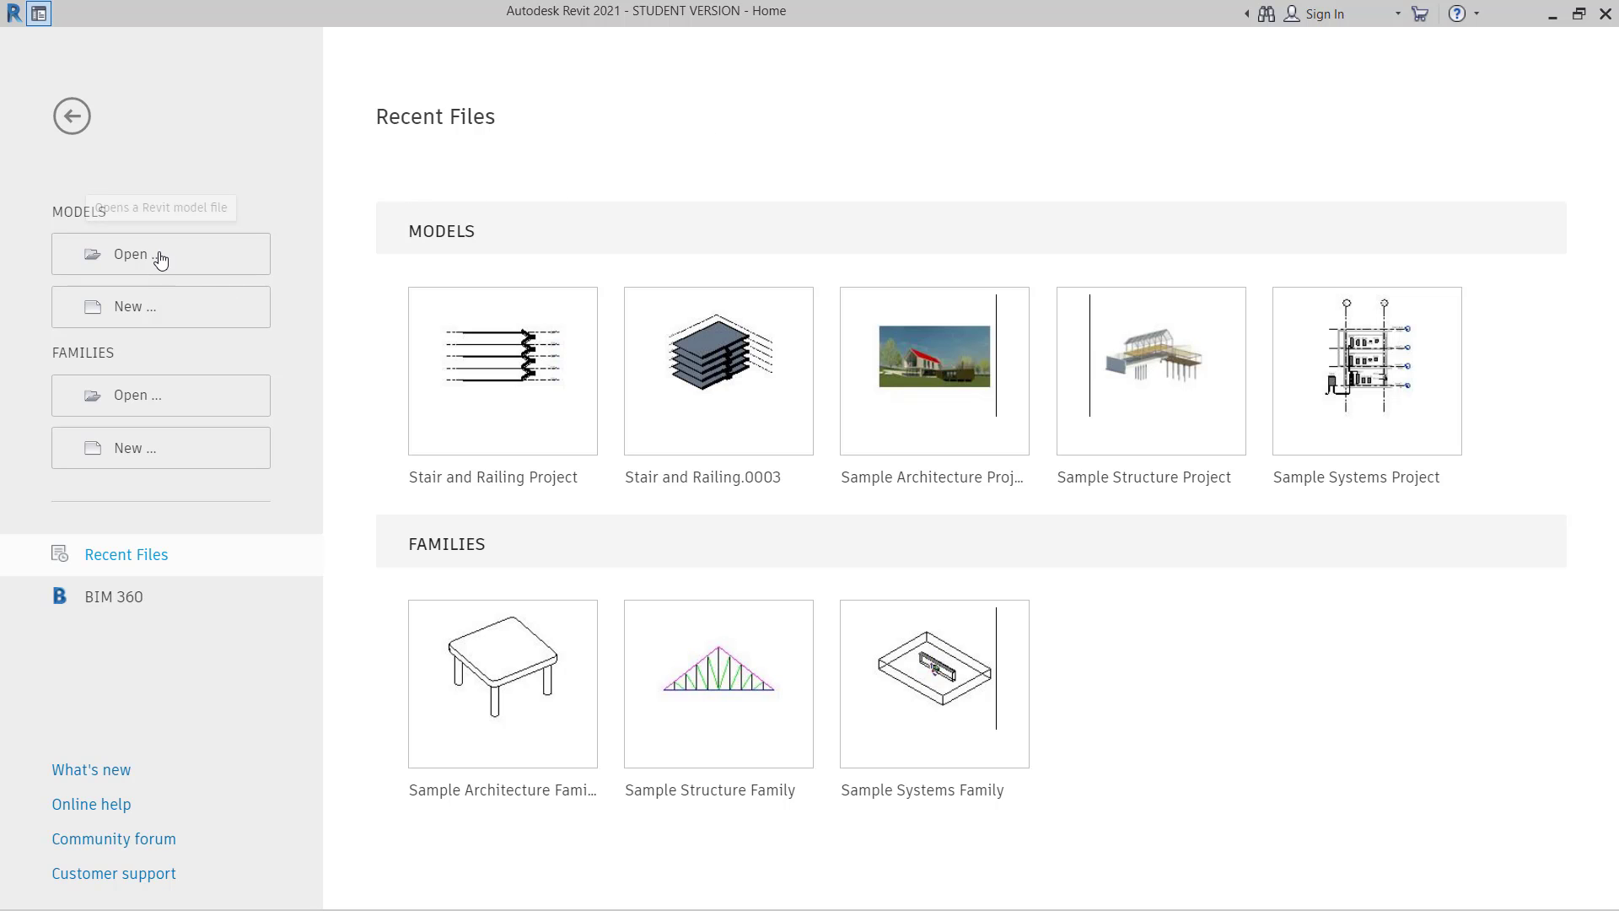
Open Stair and Railing Project.rvt from the IBU Learning folder on the Desktop
{"action": "left_click", "coordinate": [263, 256]}
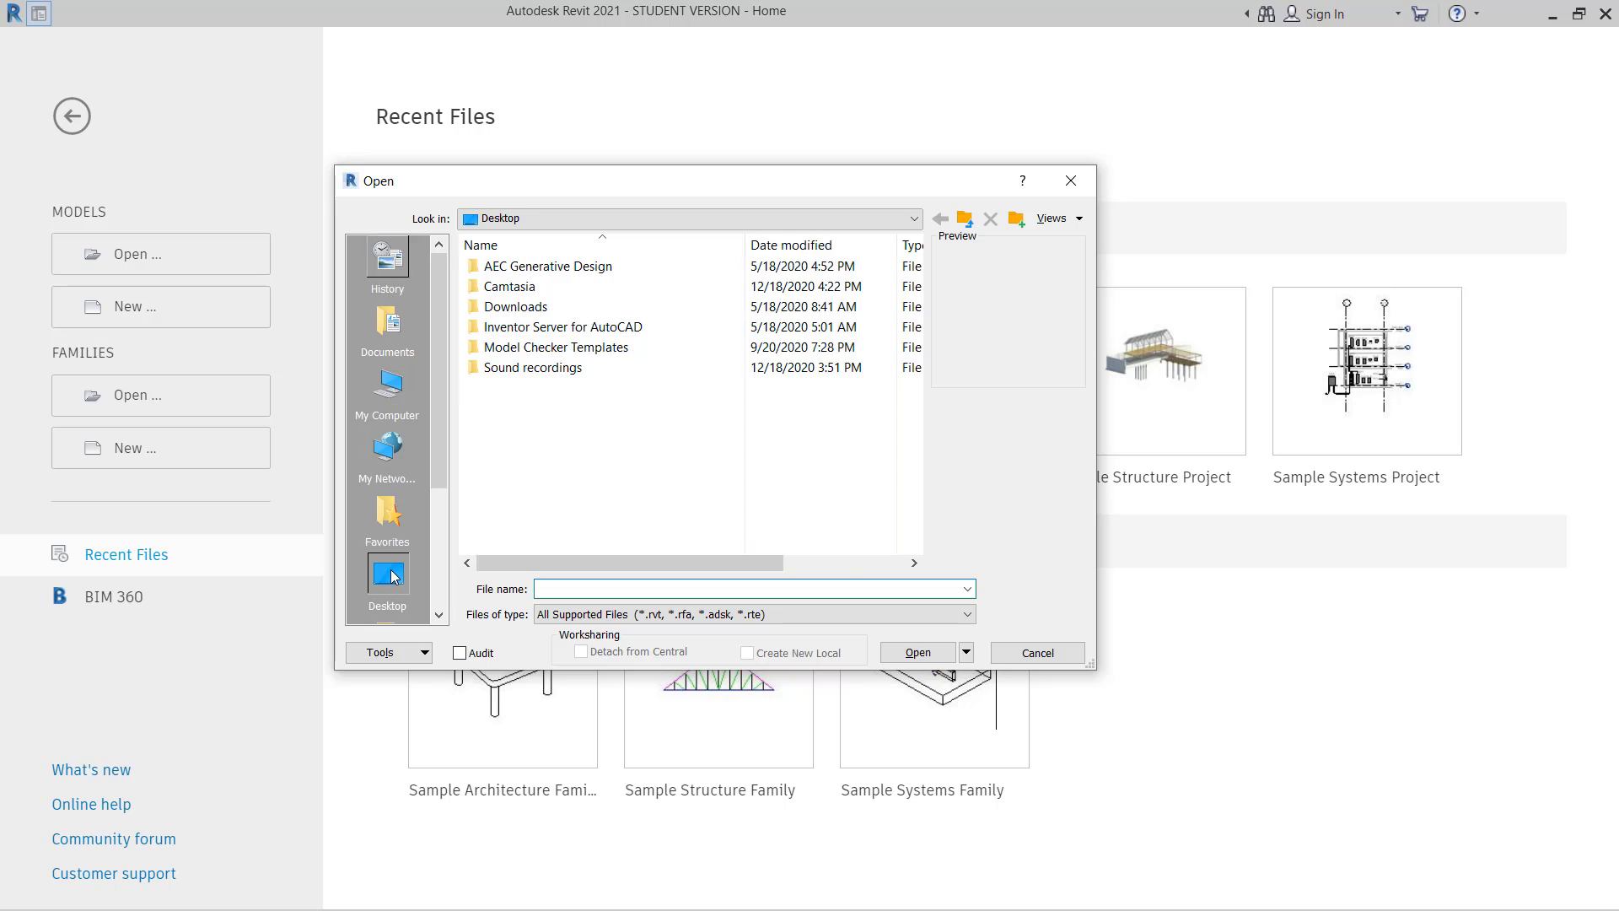
{"action": "left_click", "coordinate": [387, 573]}
{"action": "double_click", "coordinate": [530, 371]}
{"action": "left_click", "coordinate": [517, 270]}
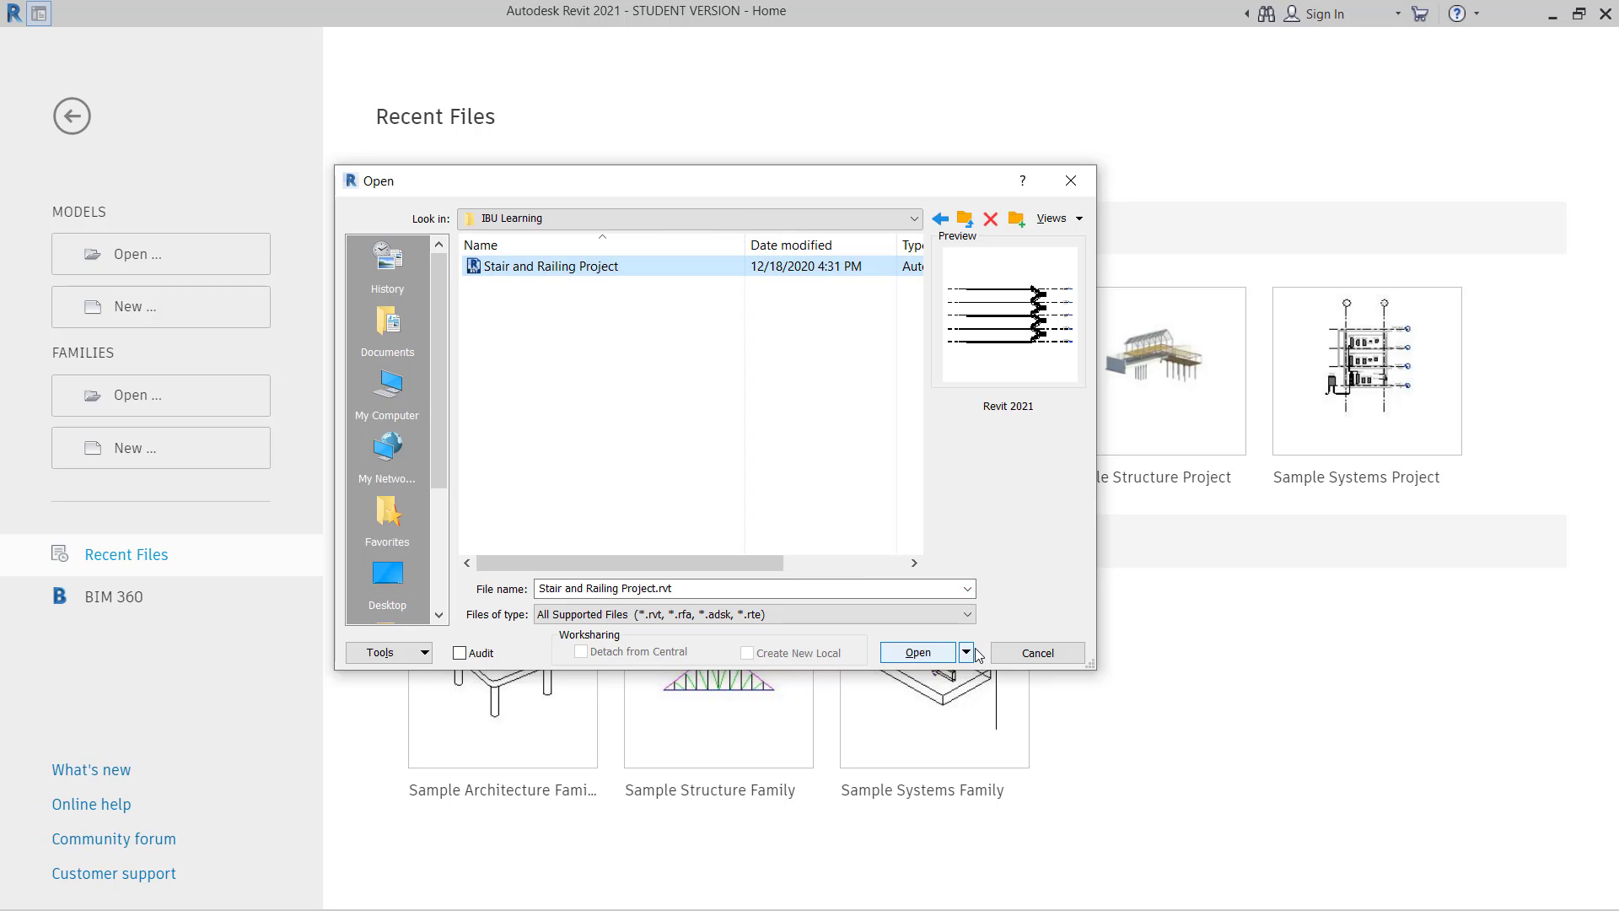
{"action": "left_click", "coordinate": [934, 654]}
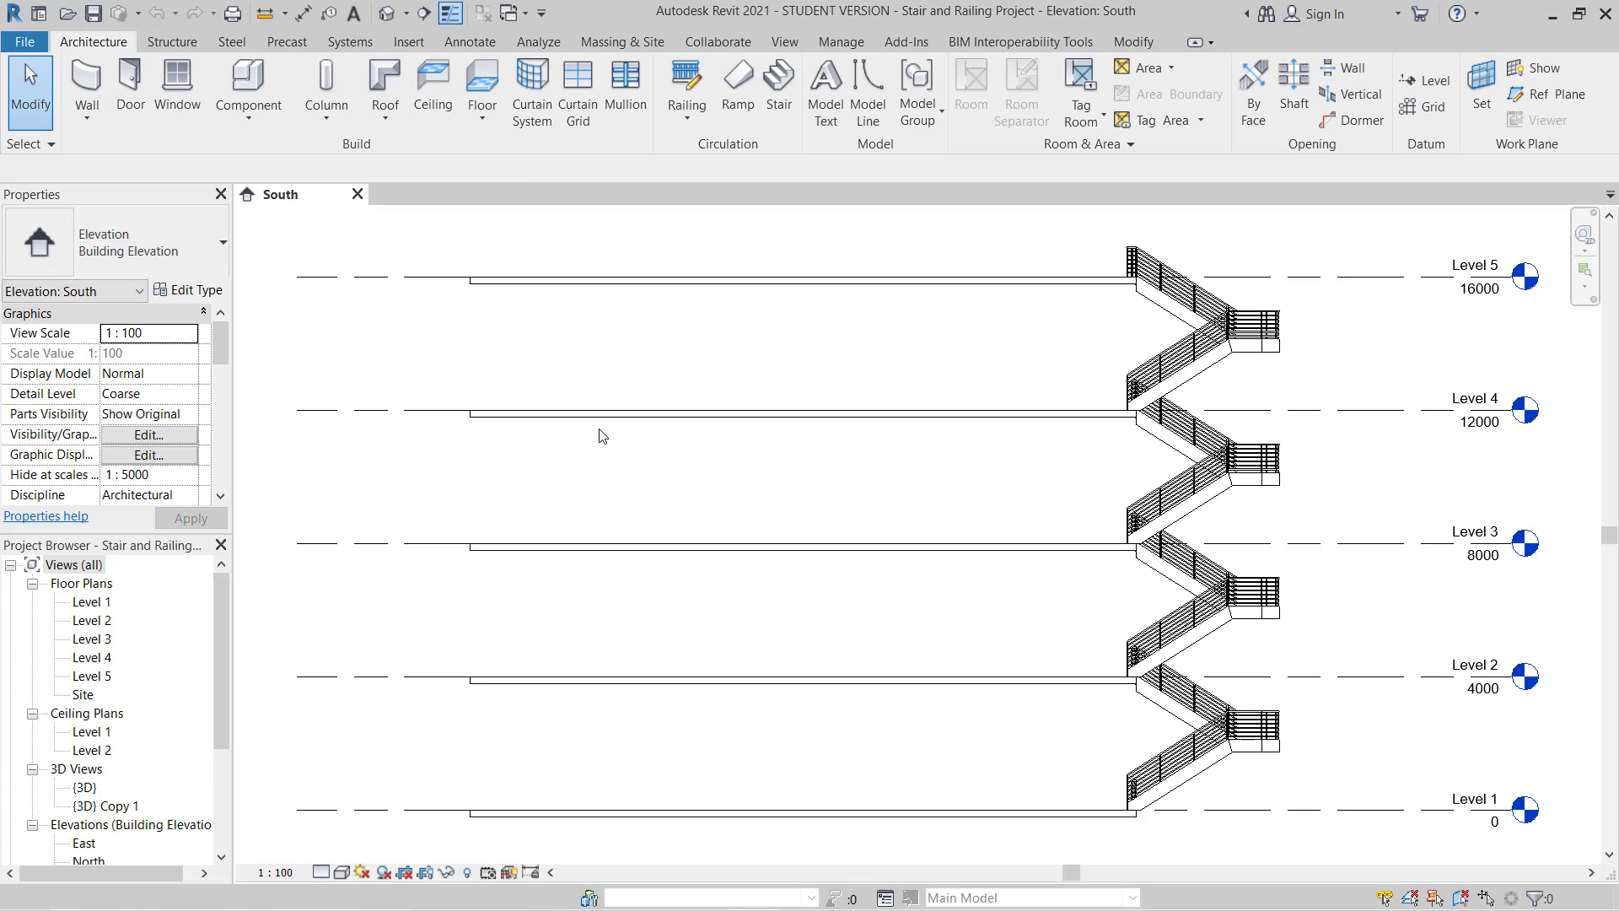
Open the default {3D} view and orbit and zoom around the stair railings
{"action": "middle_click_drag", "start_coordinate": [917, 340], "coordinate": [862, 351]}
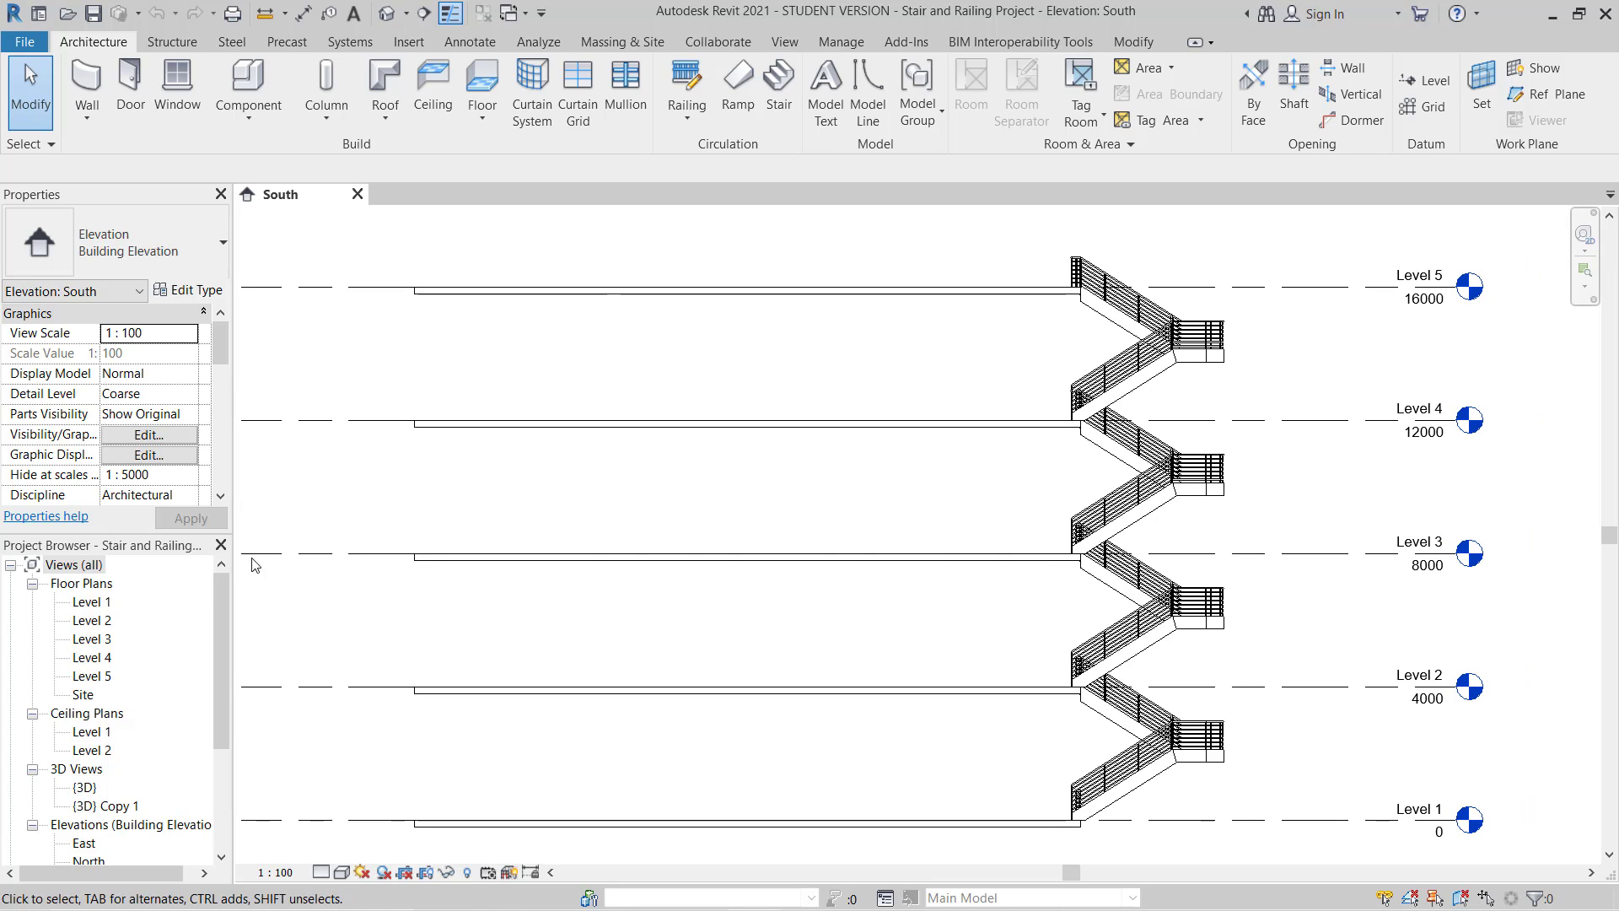
{"action": "left_click", "coordinate": [387, 13]}
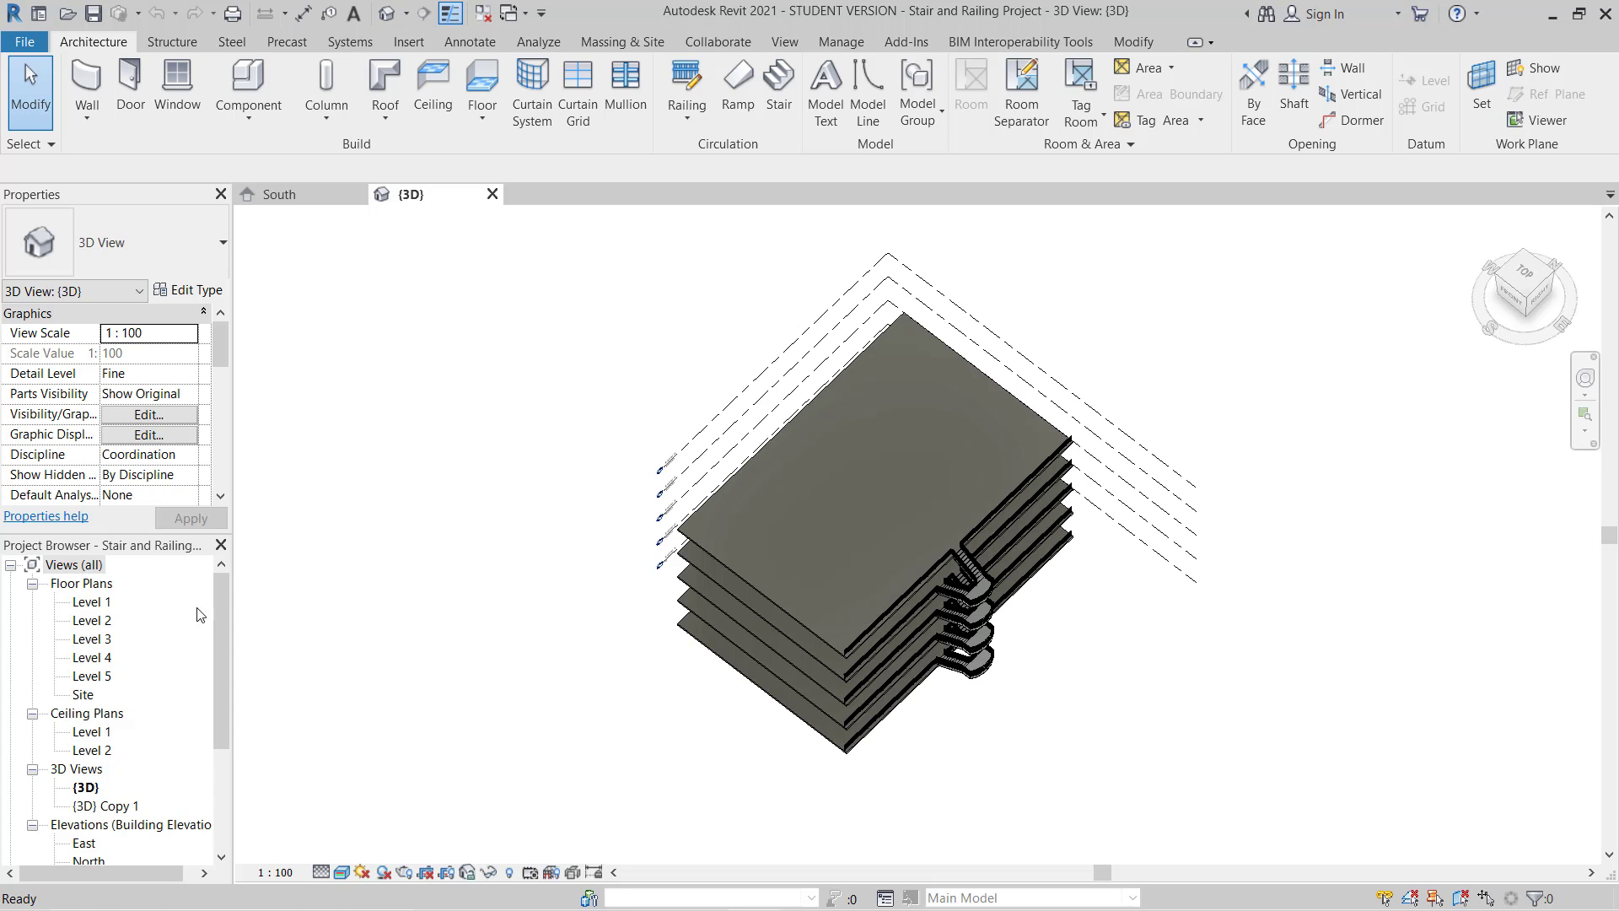
{"action": "scroll", "coordinate": [919, 641], "scroll_direction": "up", "scroll_amount": 6}
{"action": "middle_click_drag", "start_coordinate": [1045, 637], "coordinate": [873, 503]}
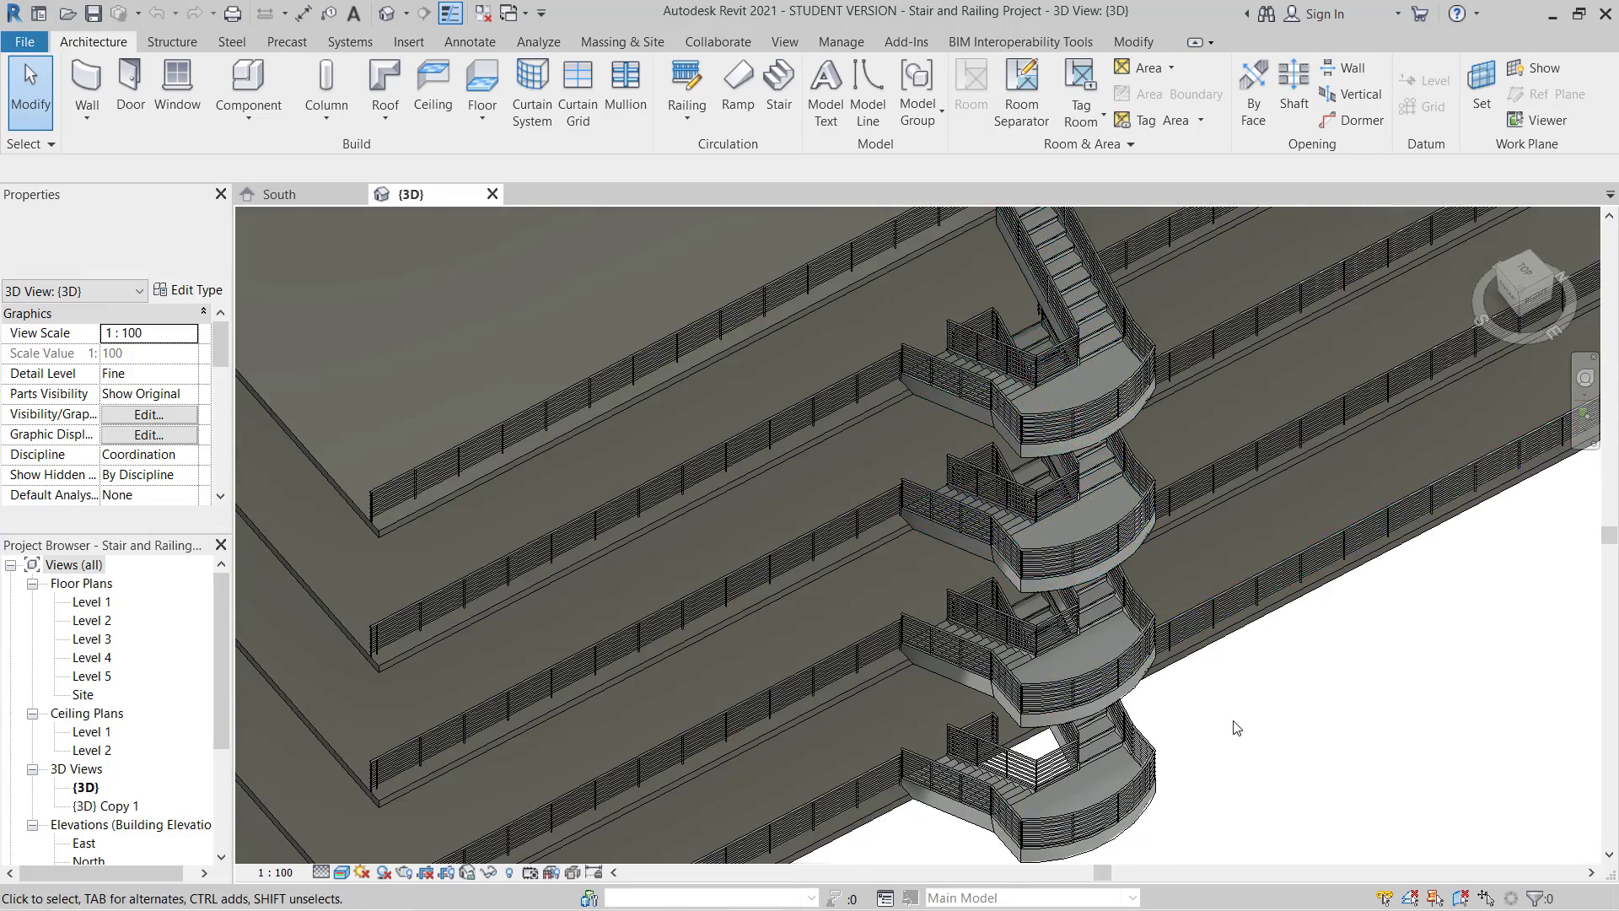
{"action": "middle_click_drag", "start_coordinate": [1239, 708], "coordinate": [801, 666], "text": "shift"}
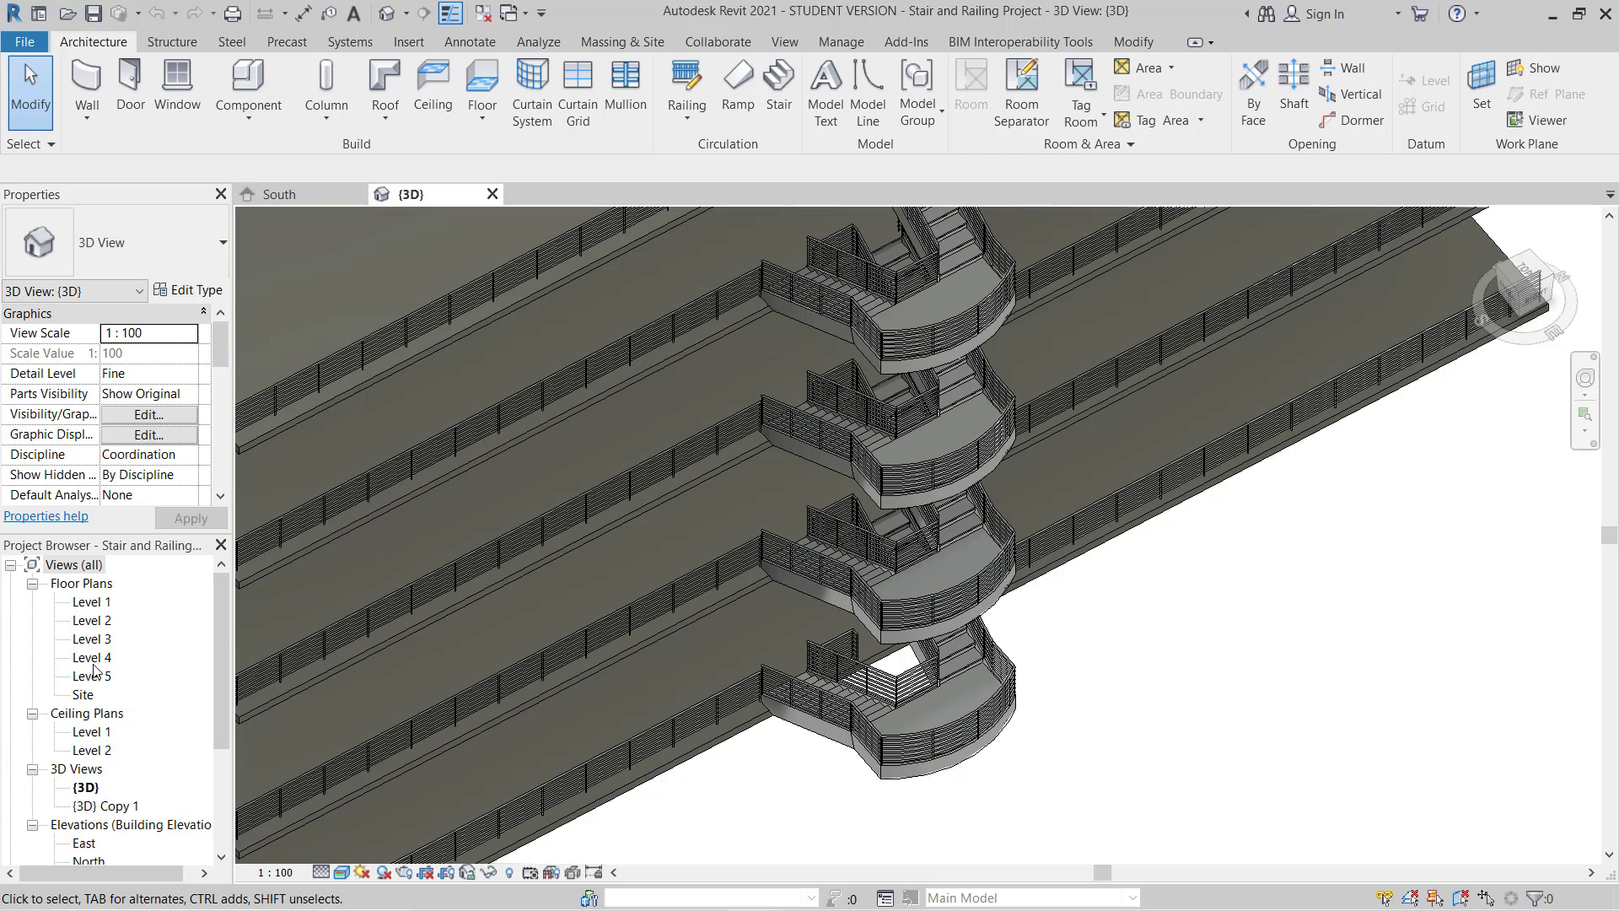
{"action": "scroll", "coordinate": [106, 736], "scroll_direction": "down", "scroll_amount": 1}
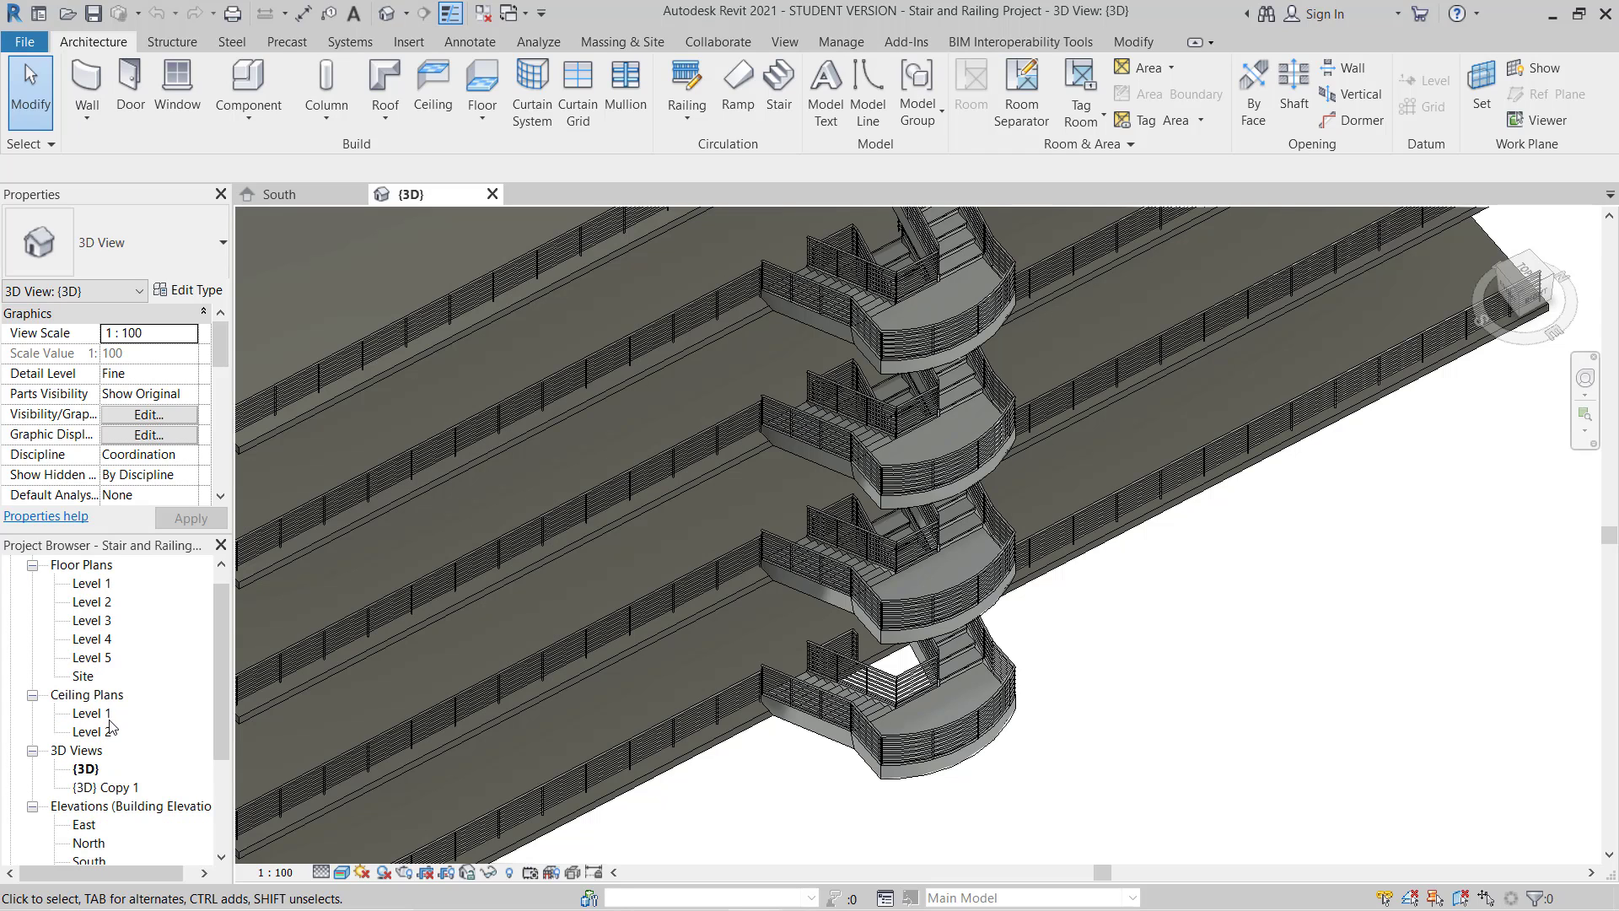
{"action": "scroll", "coordinate": [113, 717], "scroll_direction": "down", "scroll_amount": 2}
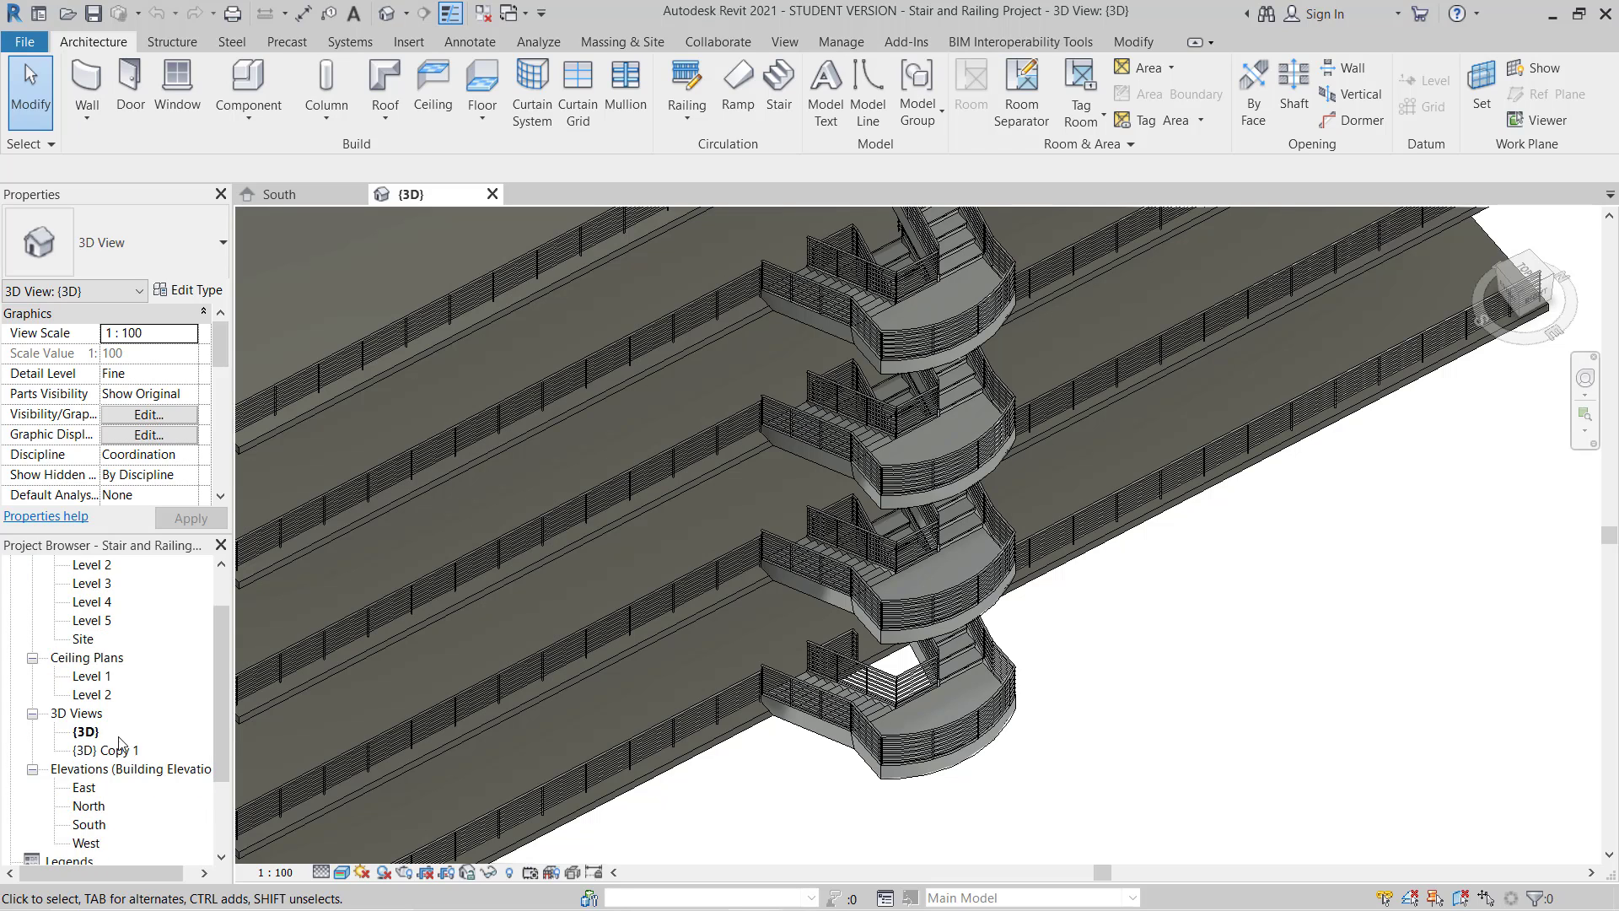
{"action": "scroll", "coordinate": [97, 759], "scroll_direction": "down", "scroll_amount": 3}
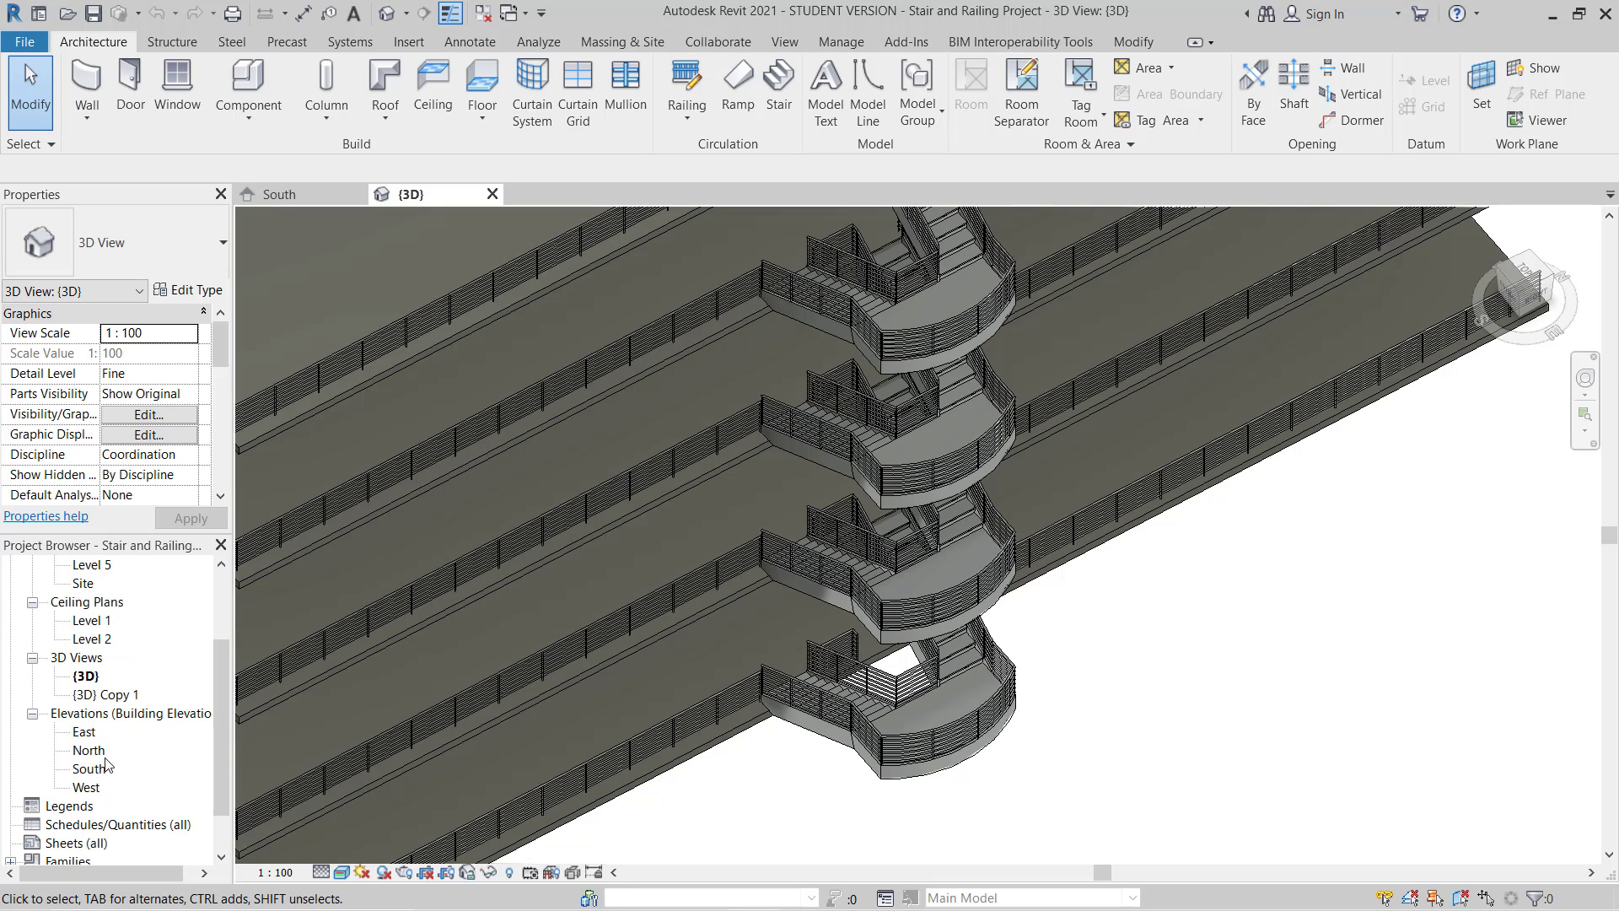
Return to the South elevation from the Project Browser
{"action": "double_click", "coordinate": [95, 769]}
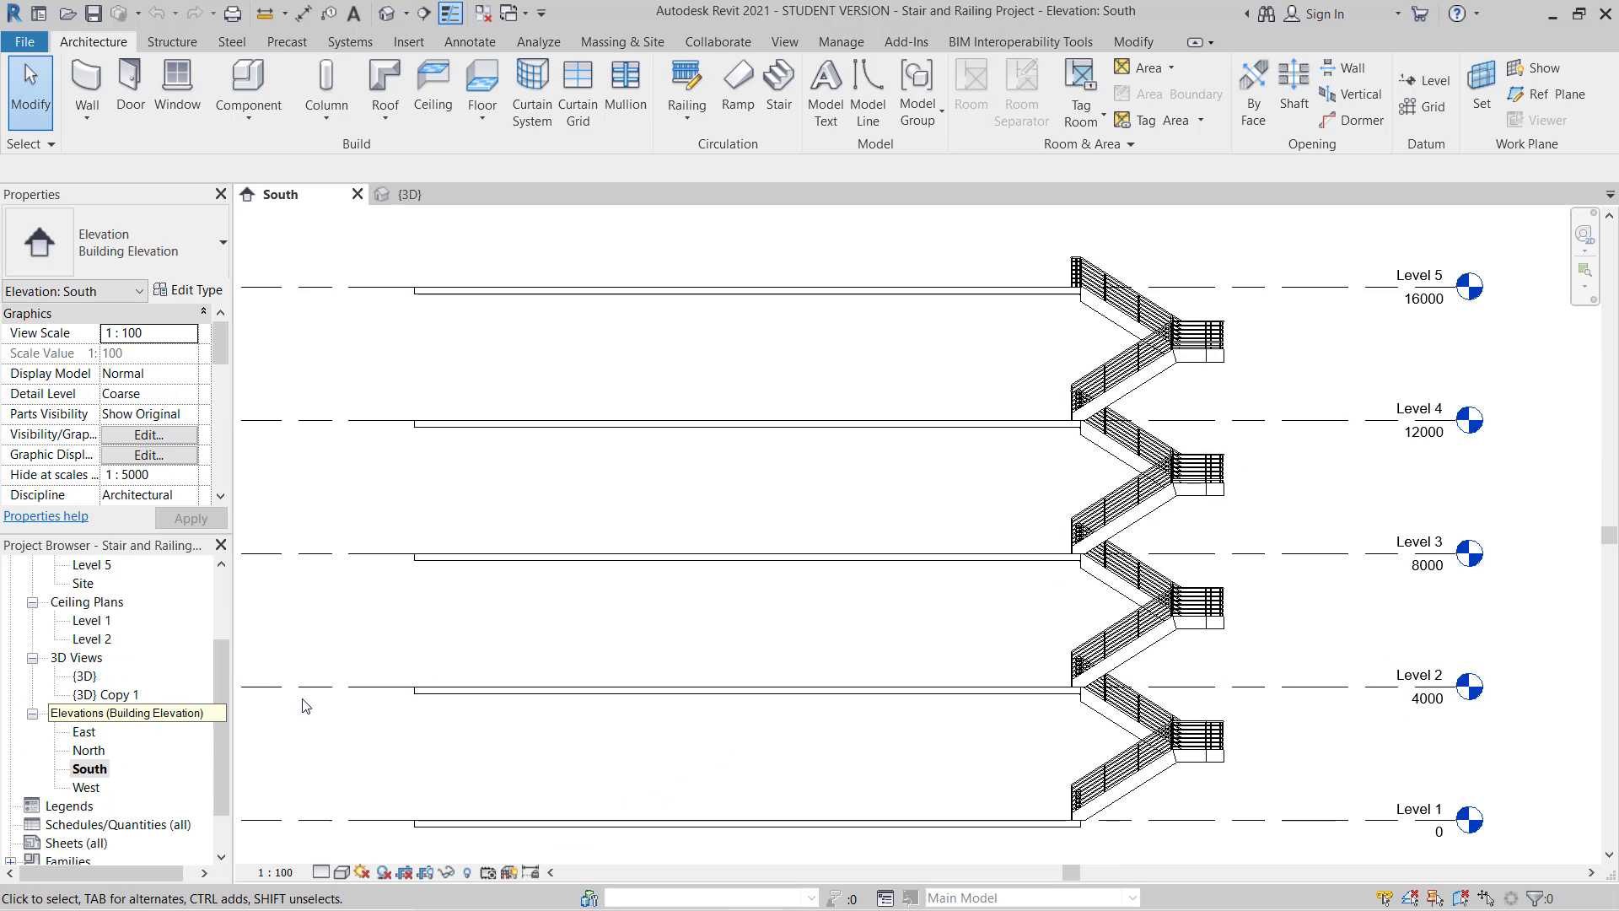
{"action": "scroll", "coordinate": [620, 645], "scroll_direction": "down", "scroll_amount": 1}
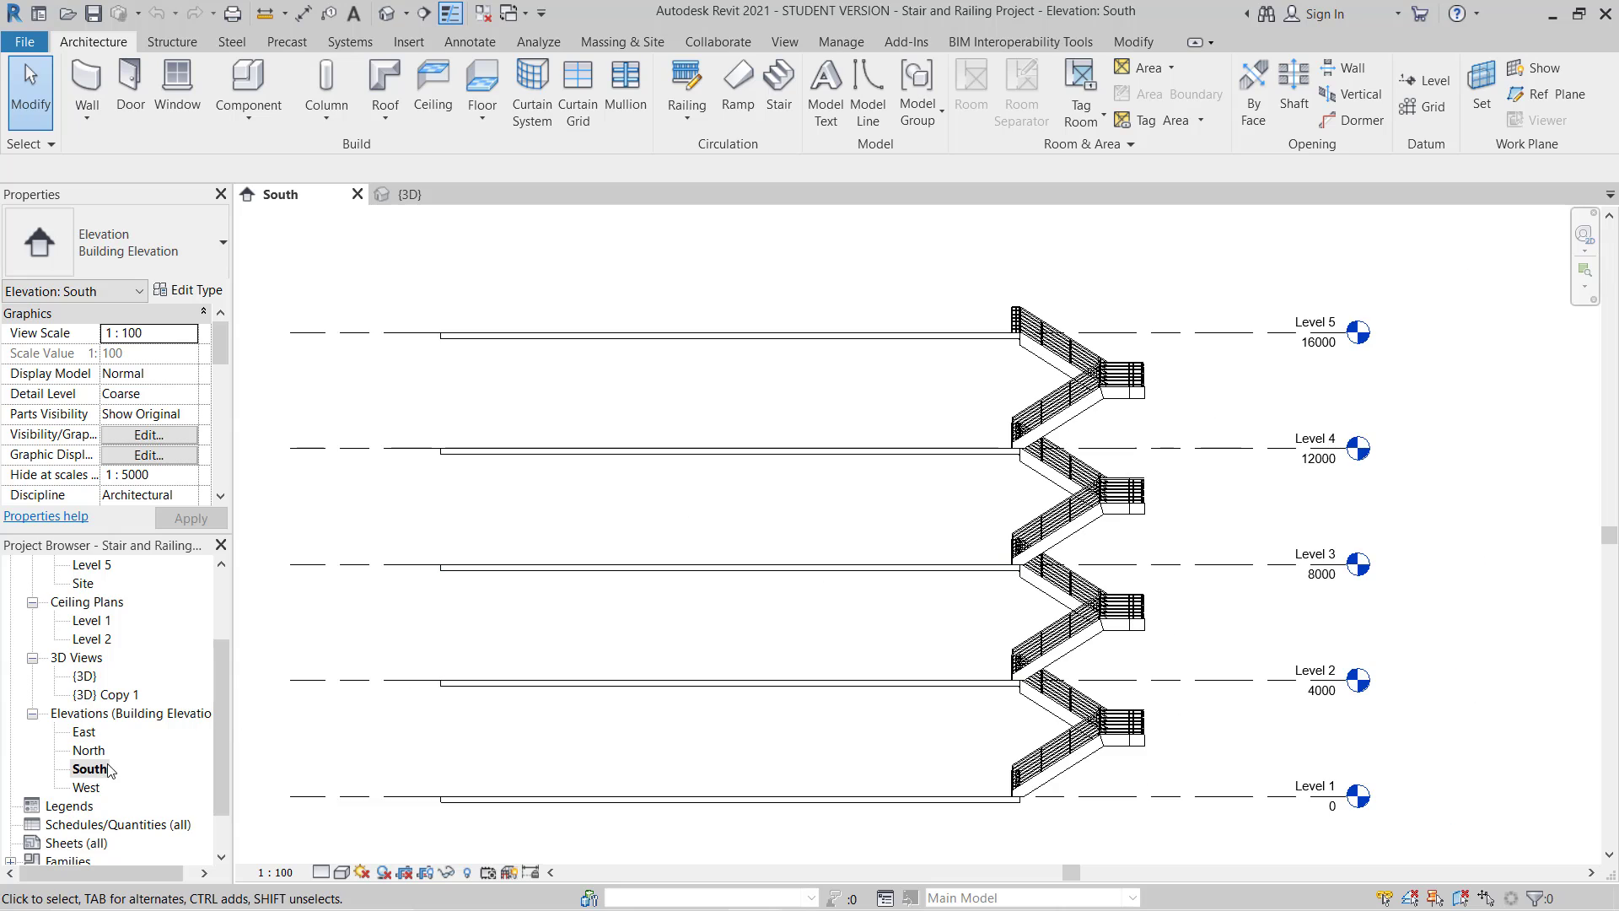
{"action": "scroll", "coordinate": [97, 804], "scroll_direction": "down", "scroll_amount": 3}
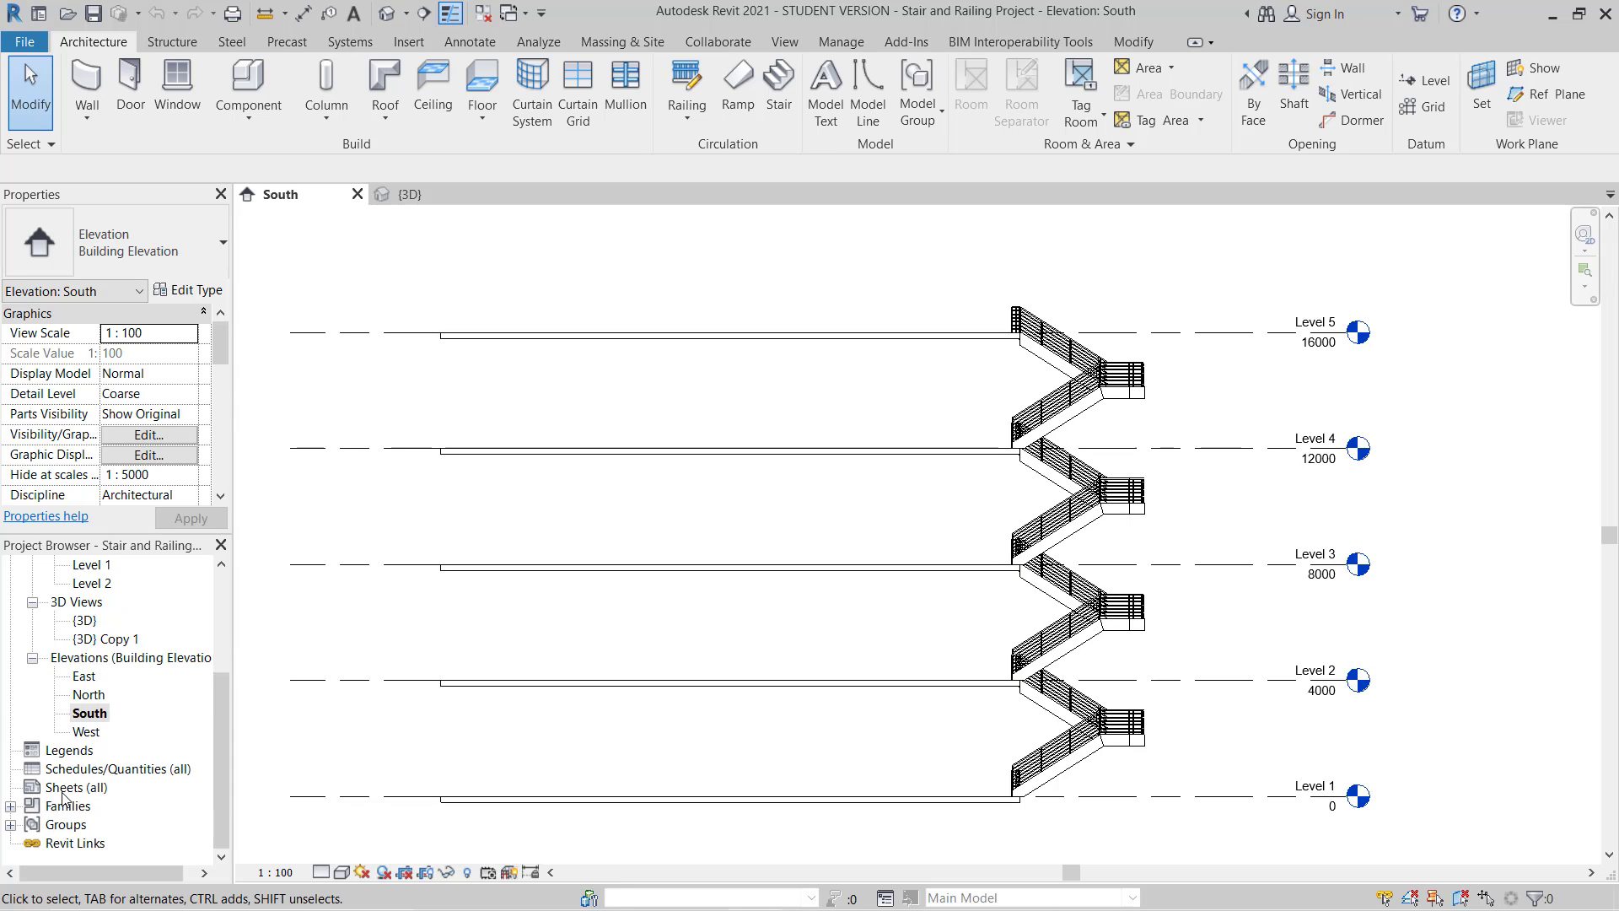
Start a New Sheet from Sheets (all), then cancel without creating it
{"action": "left_click", "coordinate": [63, 793]}
{"action": "right_click", "coordinate": [63, 792]}
{"action": "left_click", "coordinate": [118, 806]}
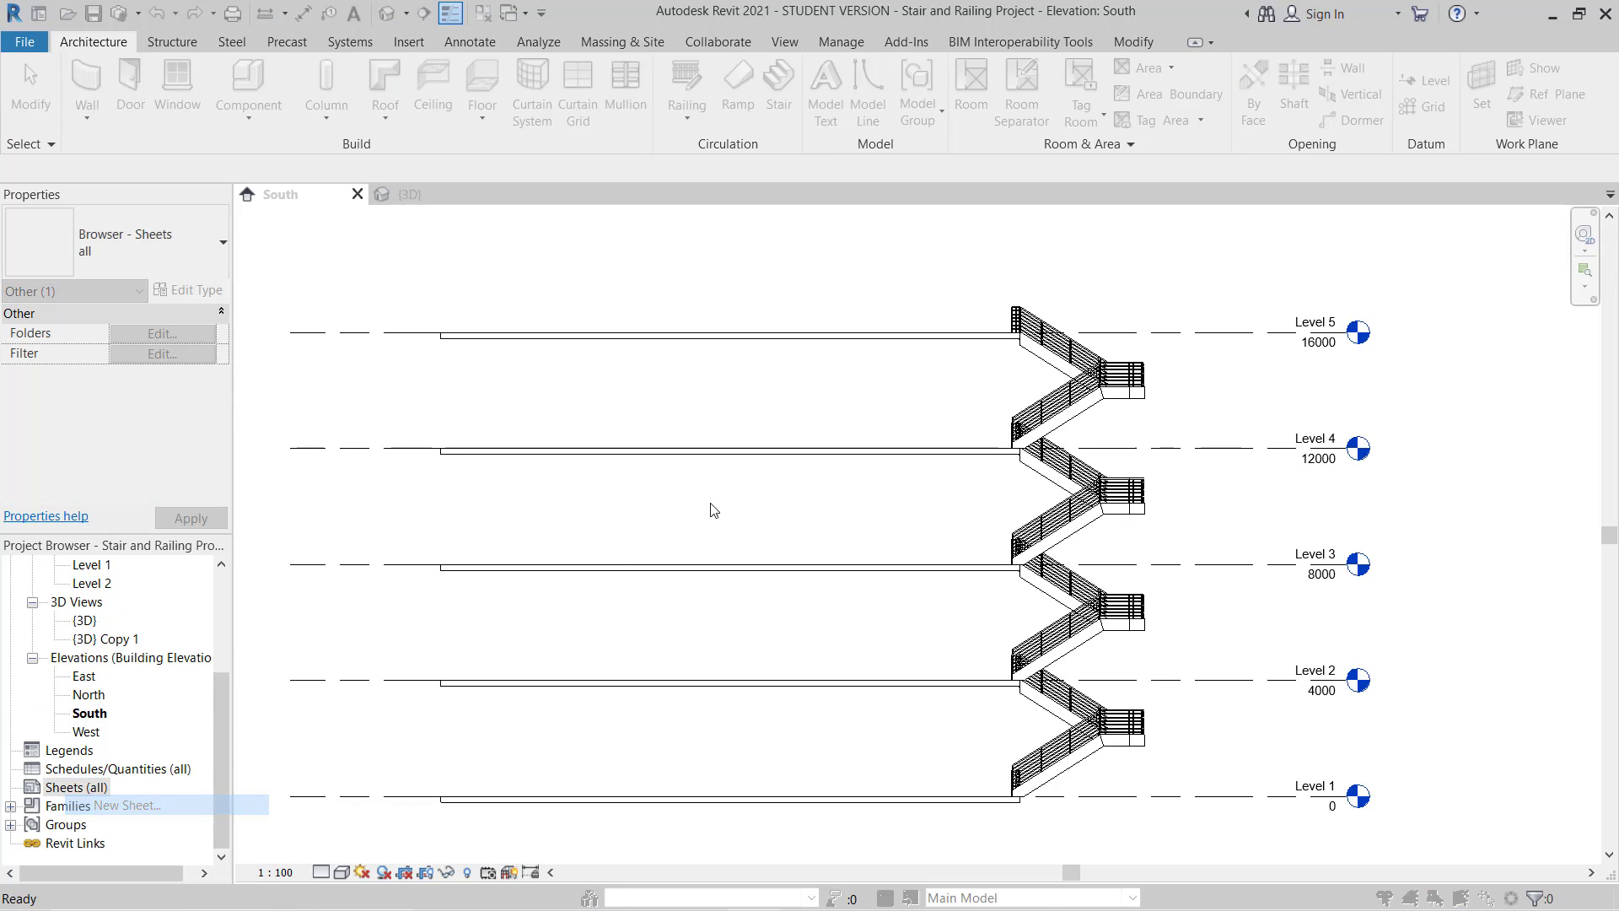
{"action": "left_click", "coordinate": [946, 697]}
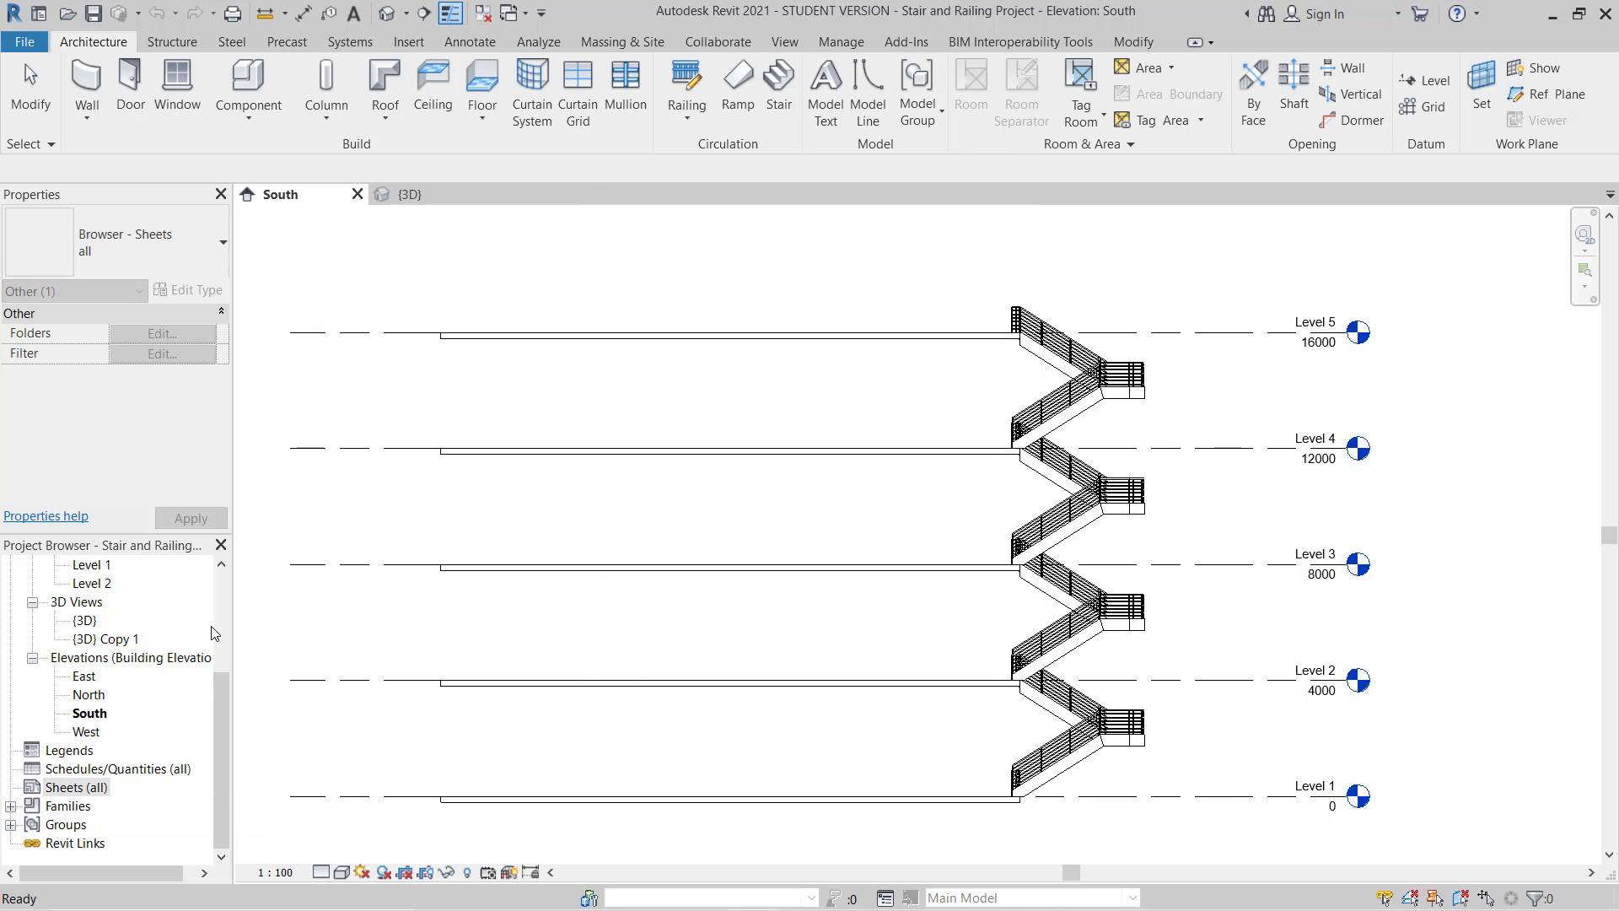
Switch to the {3D} view tab and close it
{"action": "scroll", "coordinate": [154, 633], "scroll_direction": "up", "scroll_amount": 3}
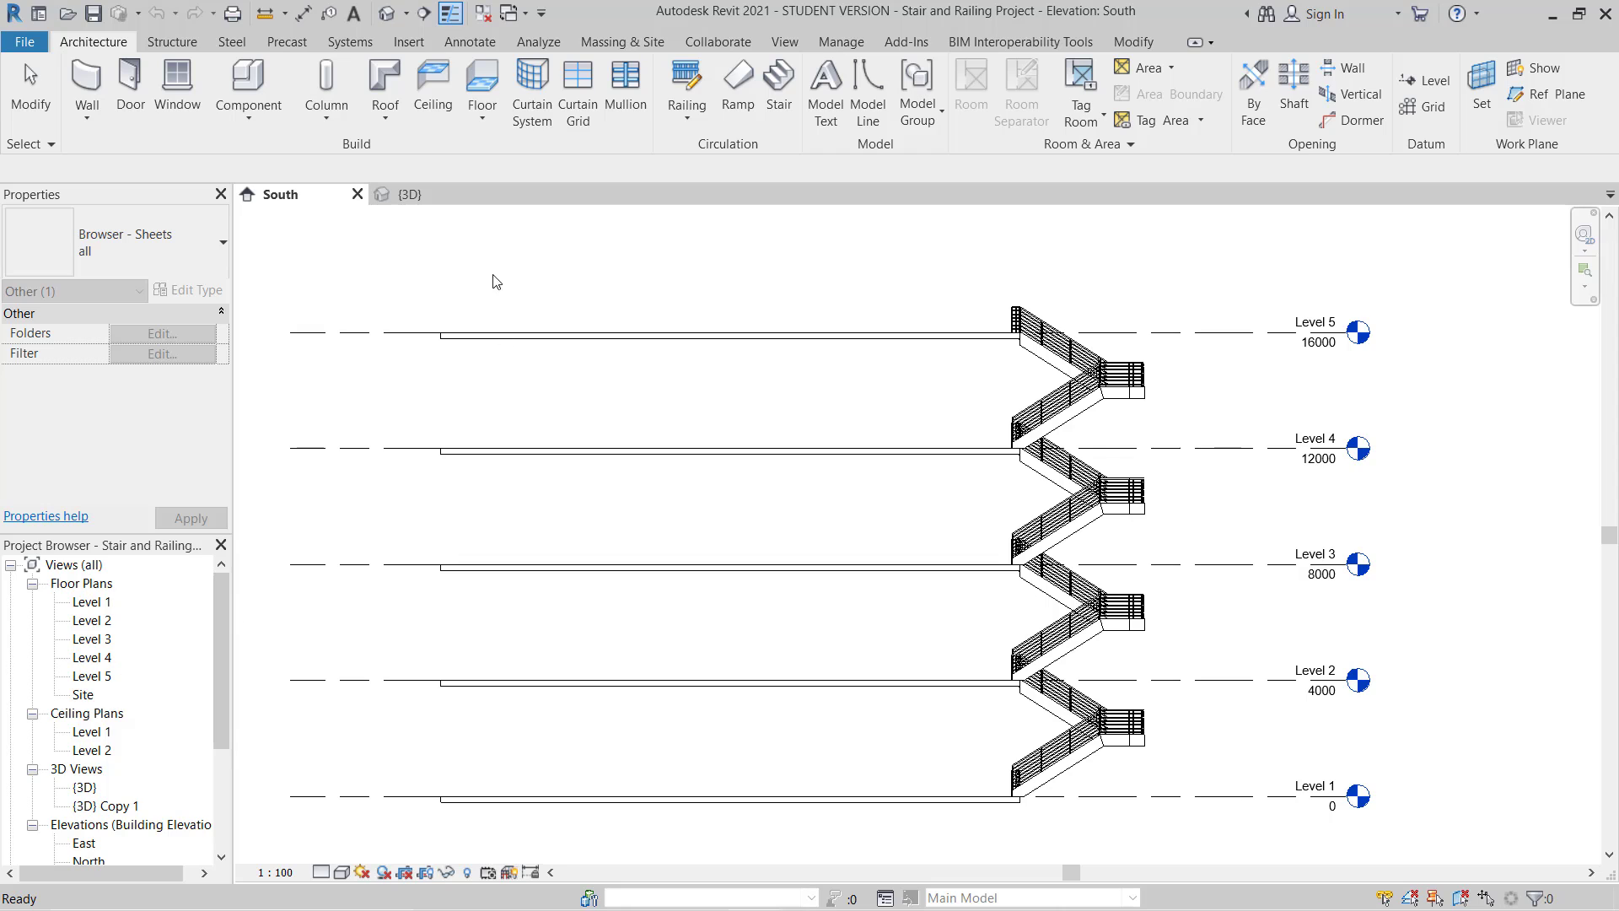
{"action": "scroll", "coordinate": [108, 721], "scroll_direction": "down", "scroll_amount": 2}
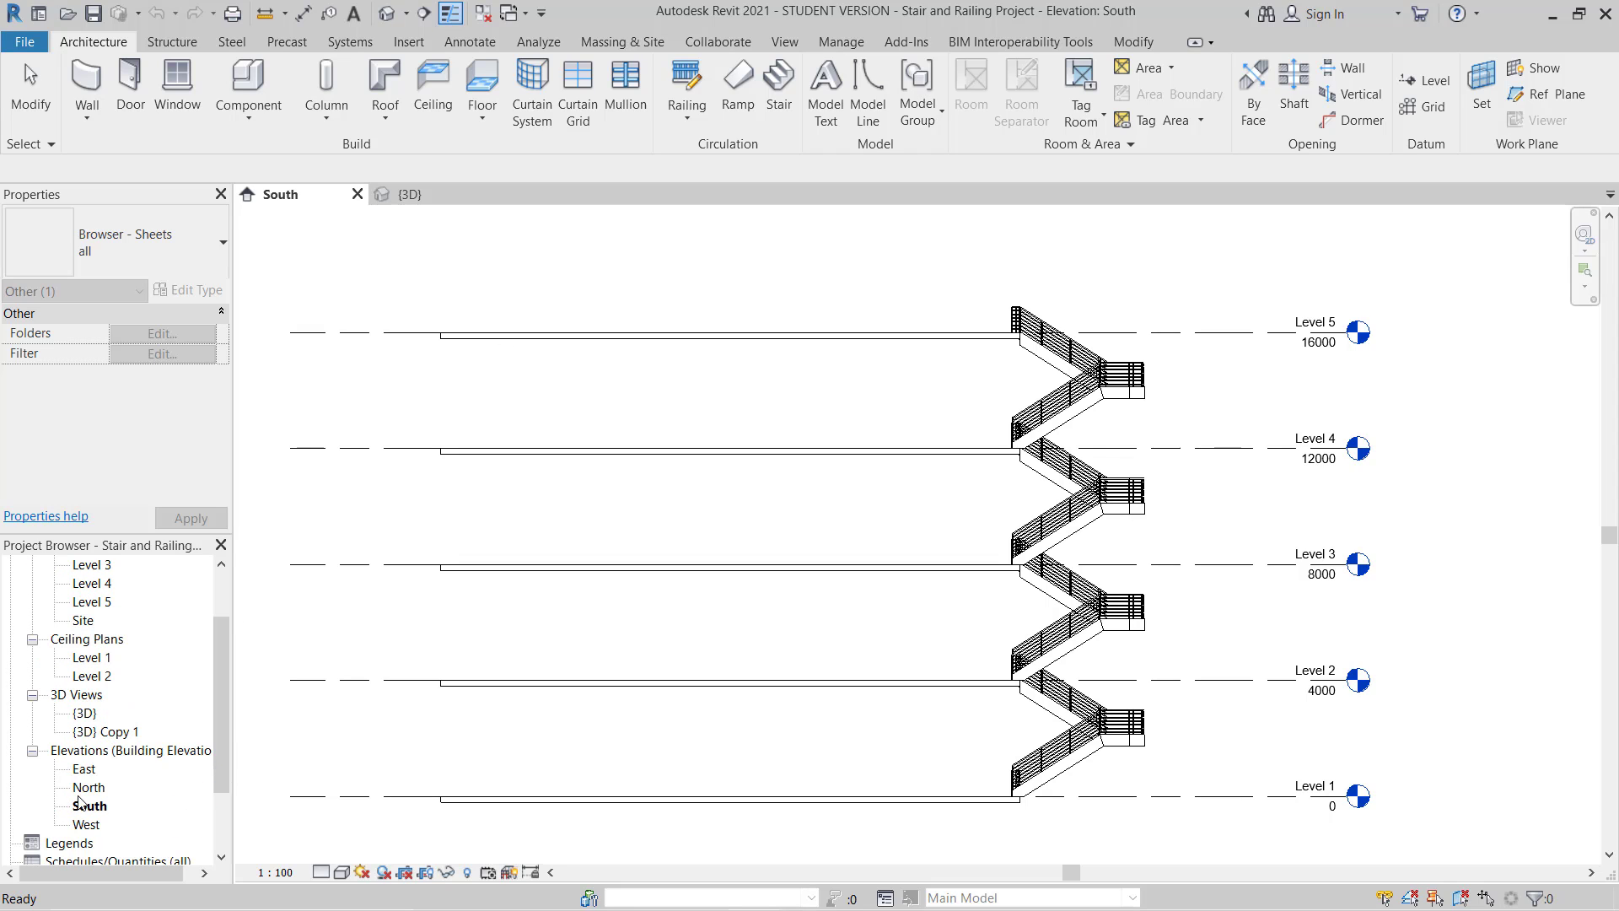
{"action": "scroll", "coordinate": [126, 784], "scroll_direction": "up", "scroll_amount": 2}
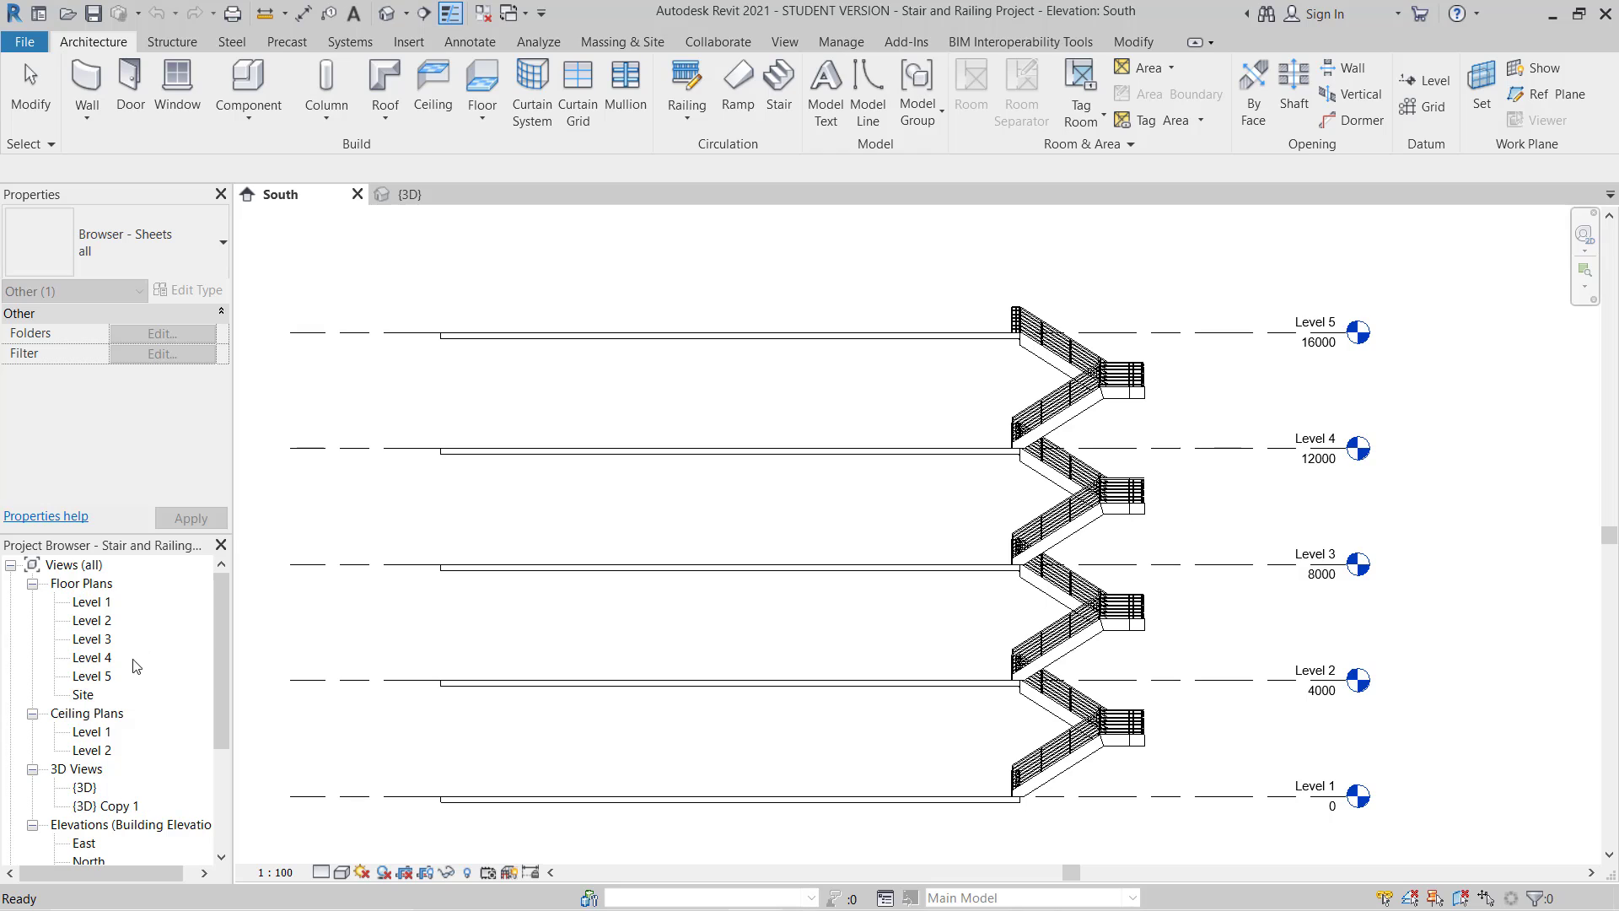
{"action": "scroll", "coordinate": [124, 827], "scroll_direction": "down", "scroll_amount": 2}
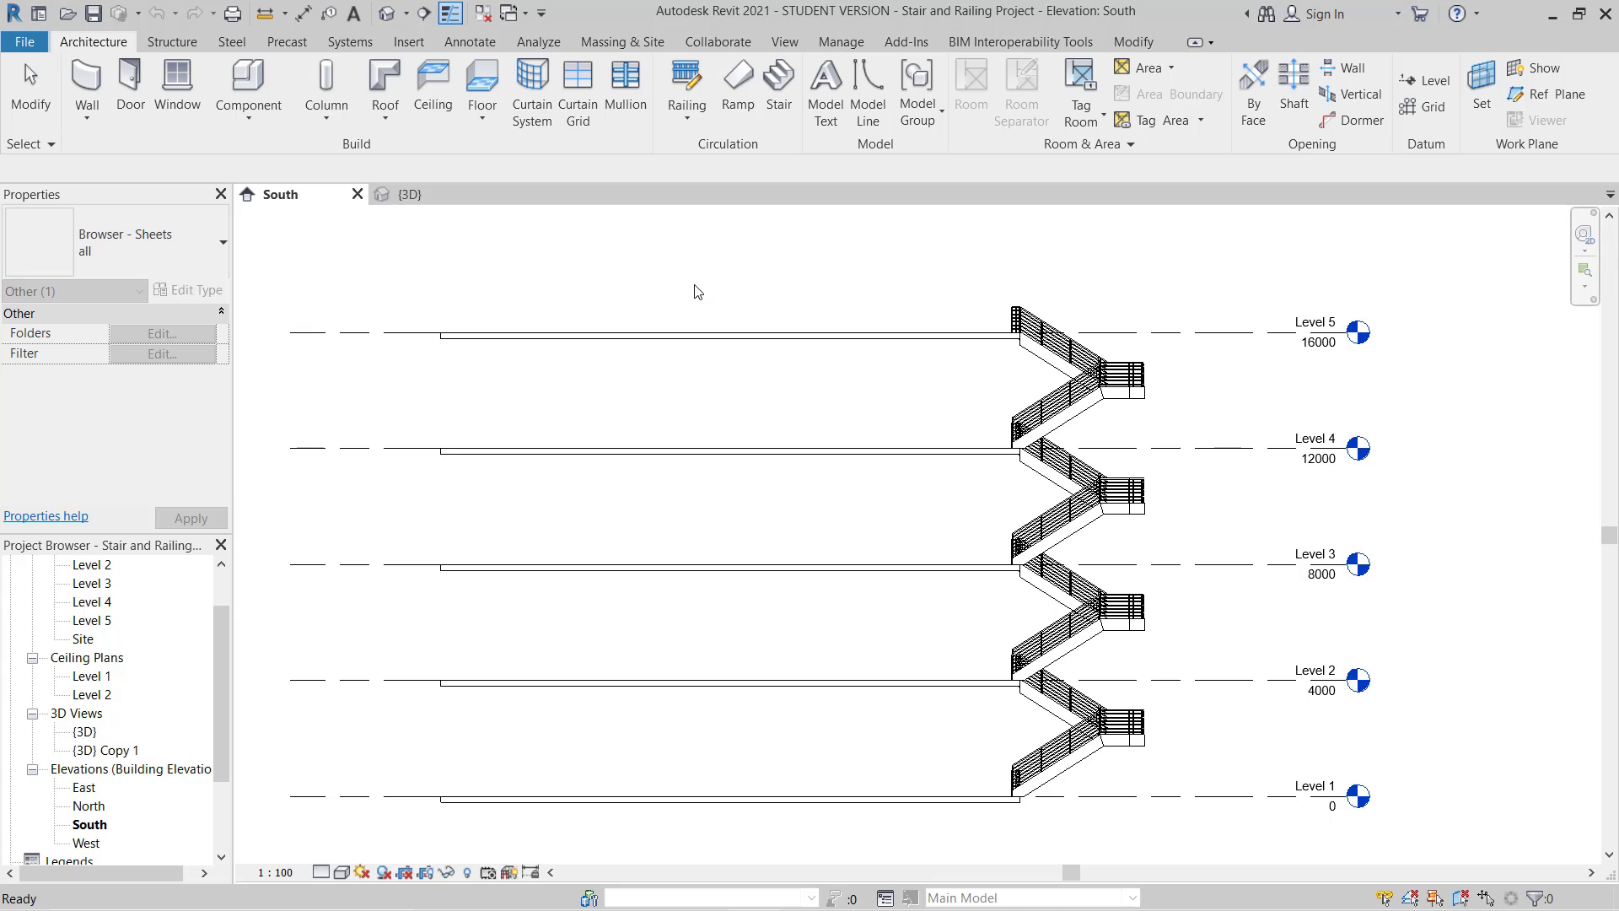
{"action": "left_click", "coordinate": [473, 201]}
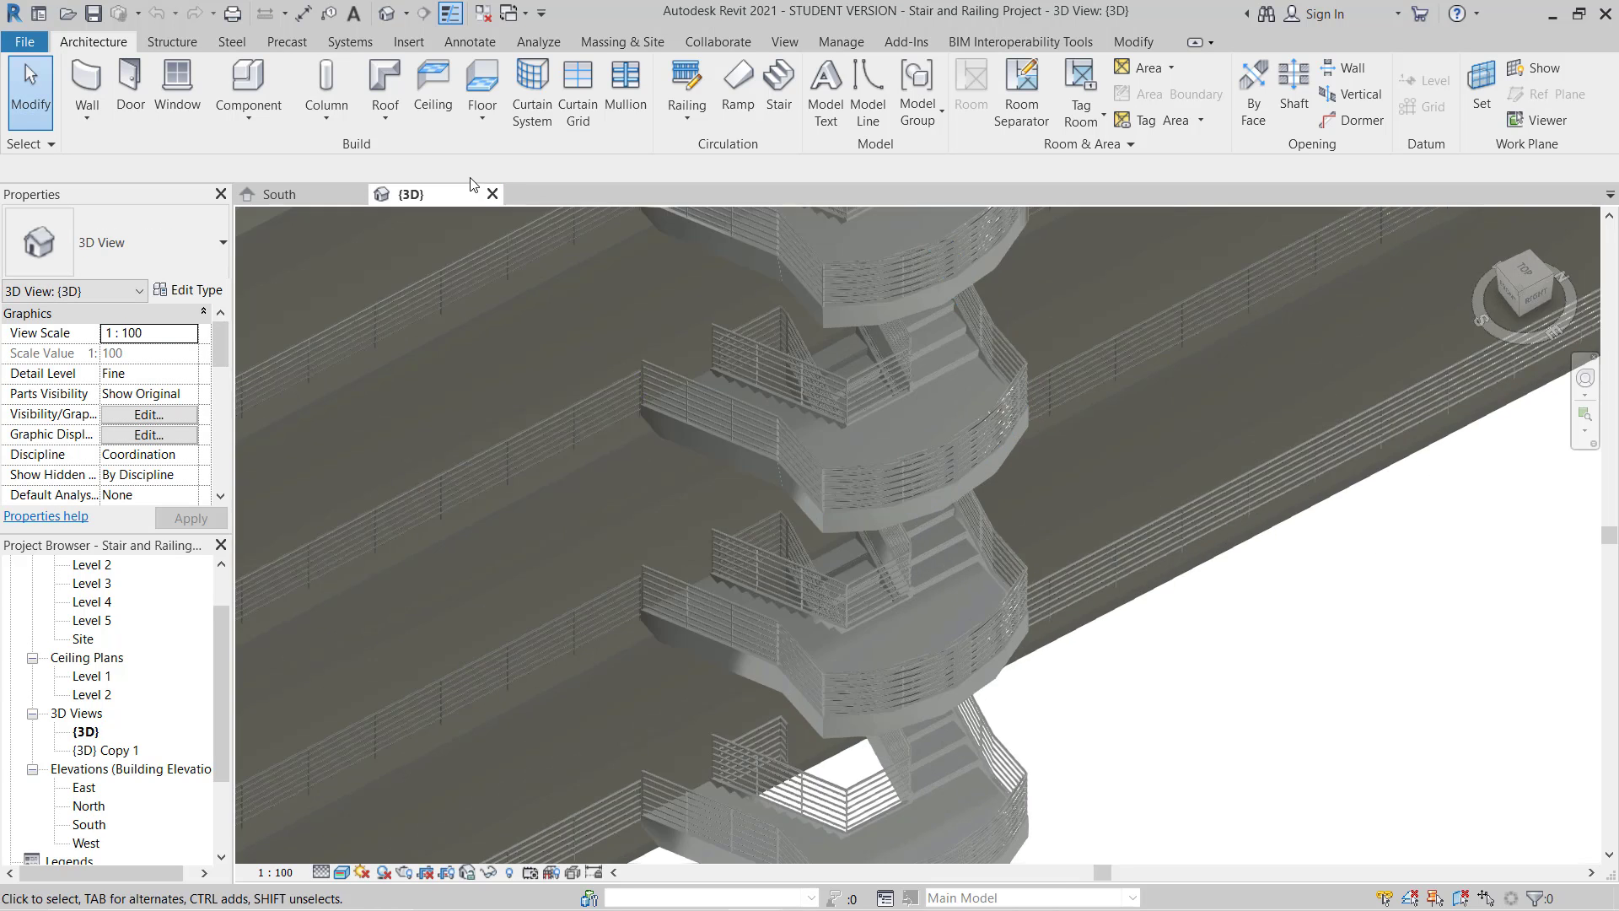
{"action": "left_click", "coordinate": [493, 194]}
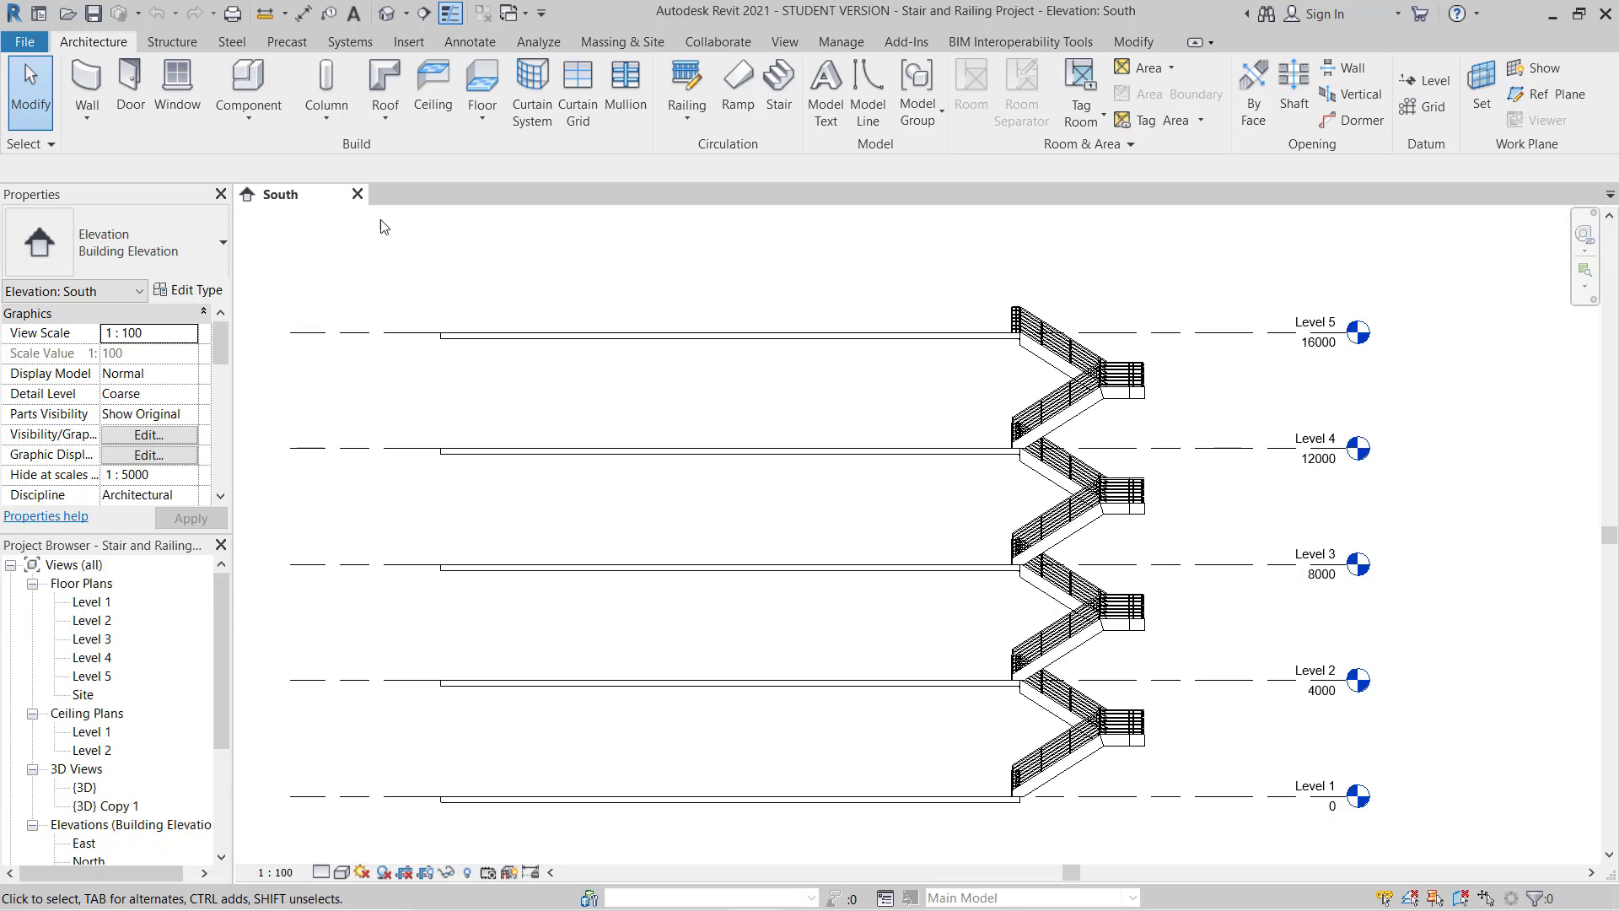
Try Transmit a model from Add-Ins and dismiss the notice that models must be closed
{"action": "left_click", "coordinate": [909, 43]}
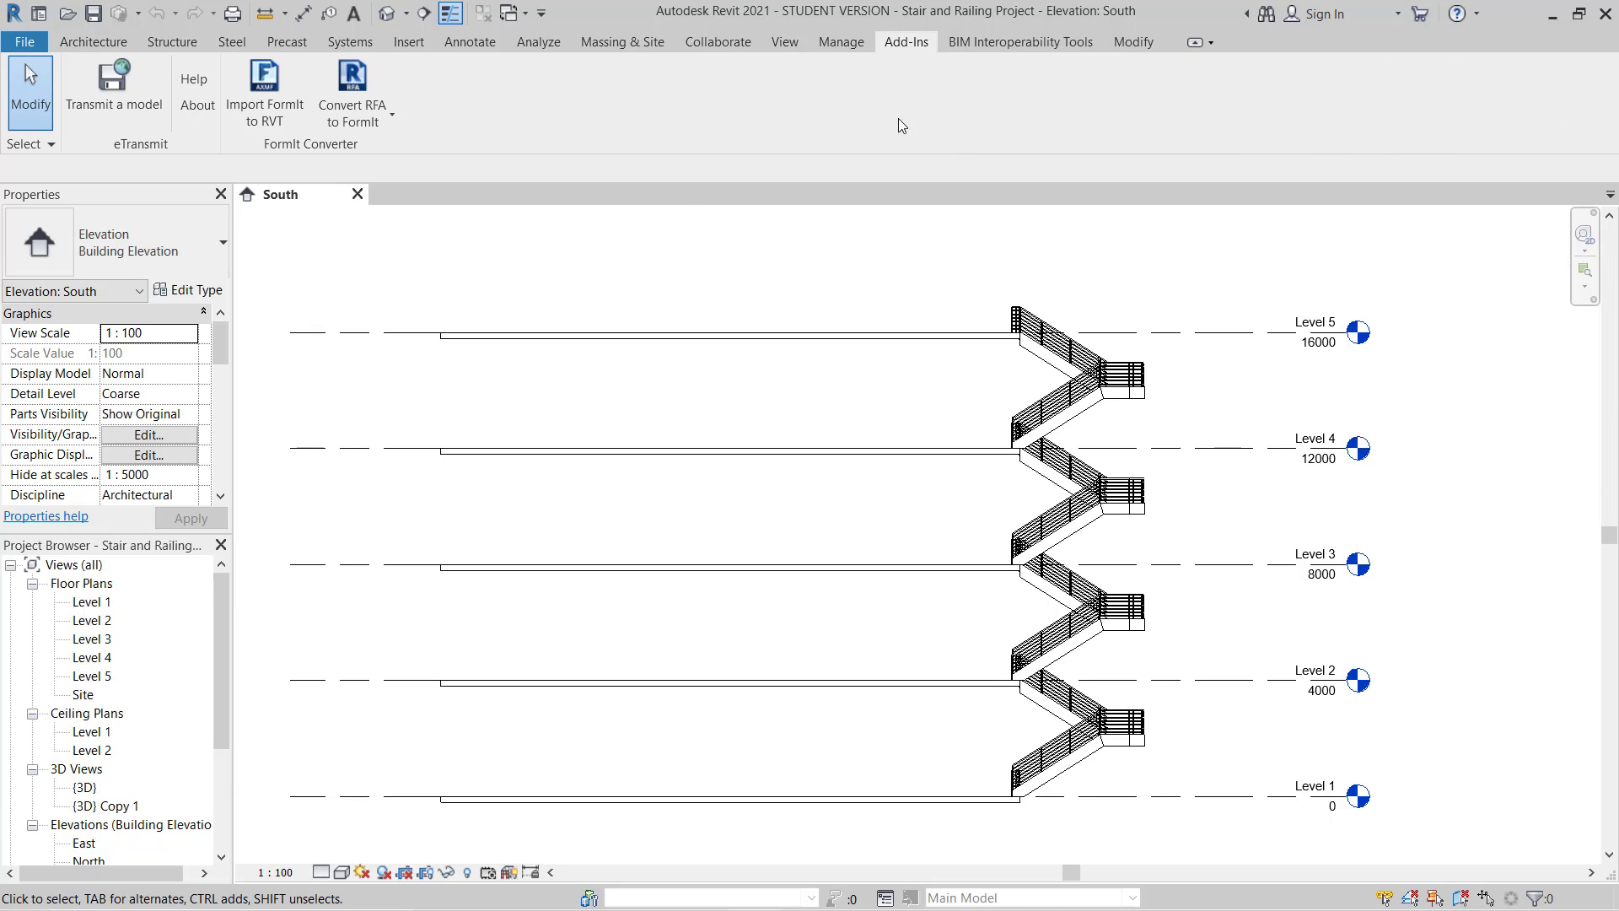
{"action": "left_click", "coordinate": [133, 110]}
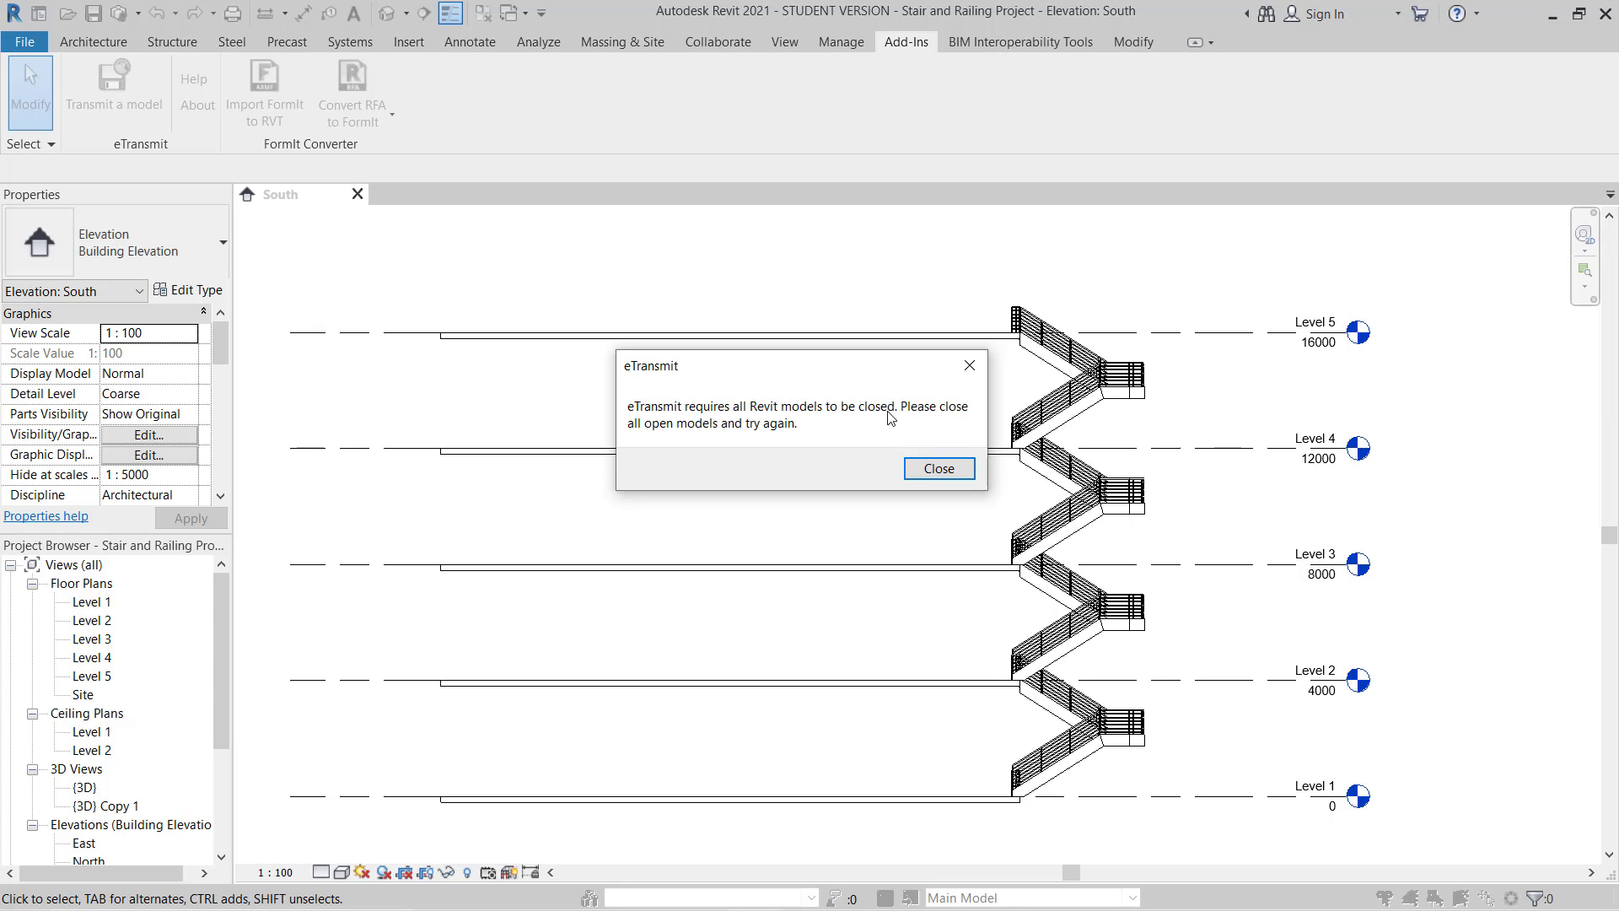
{"action": "left_click", "coordinate": [938, 468]}
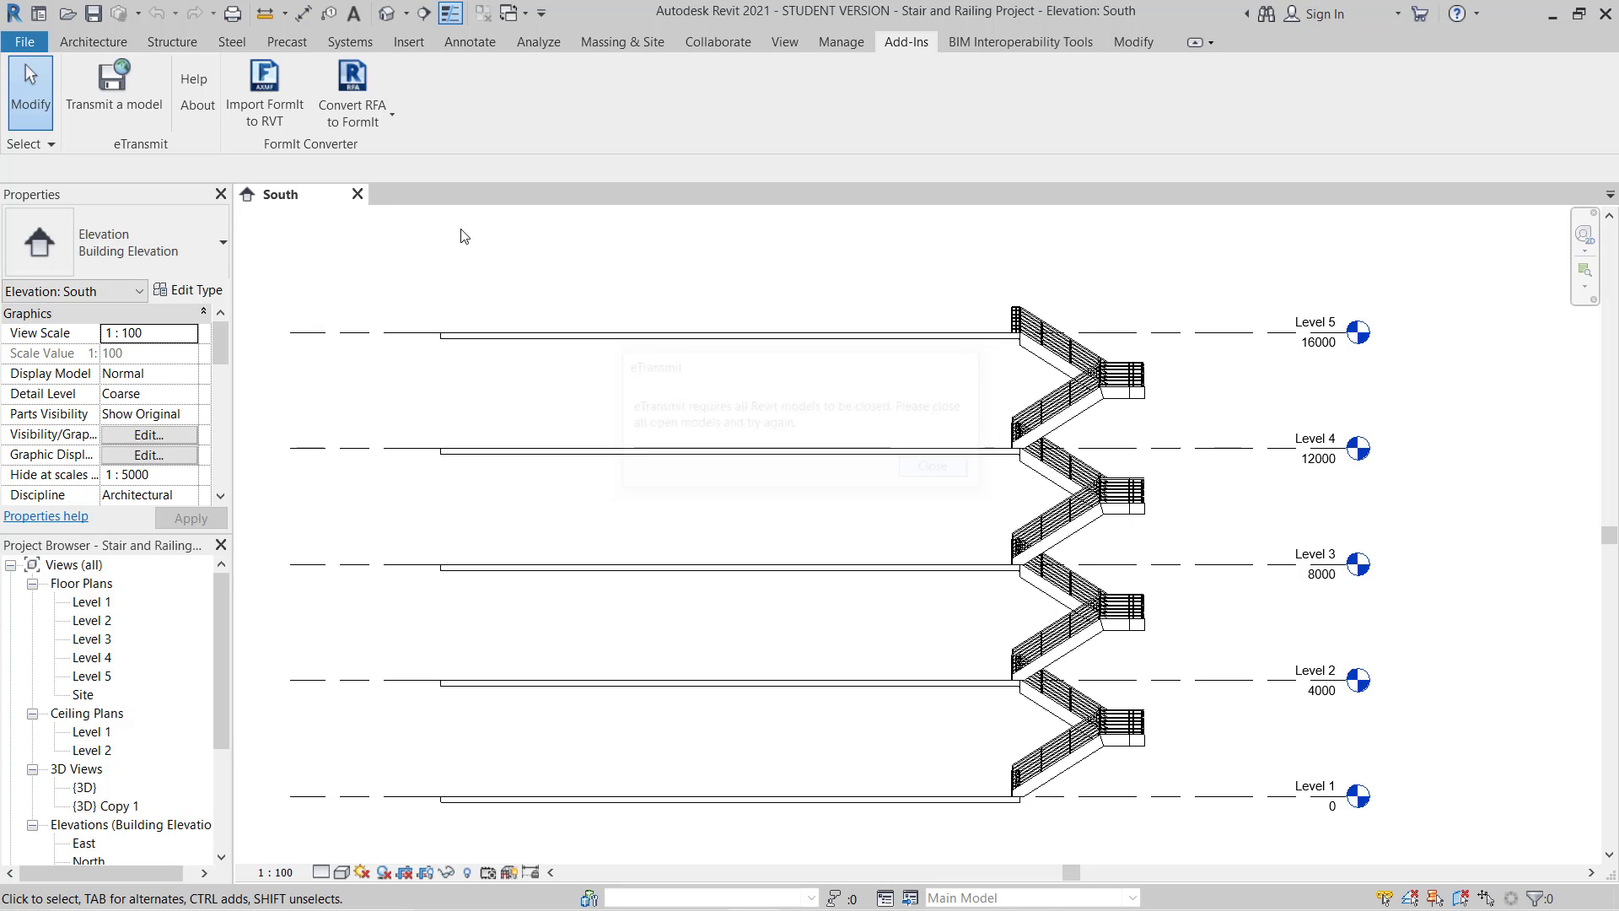
Close the South elevation and leave the Home screen for the empty workspace
{"action": "left_click", "coordinate": [358, 194]}
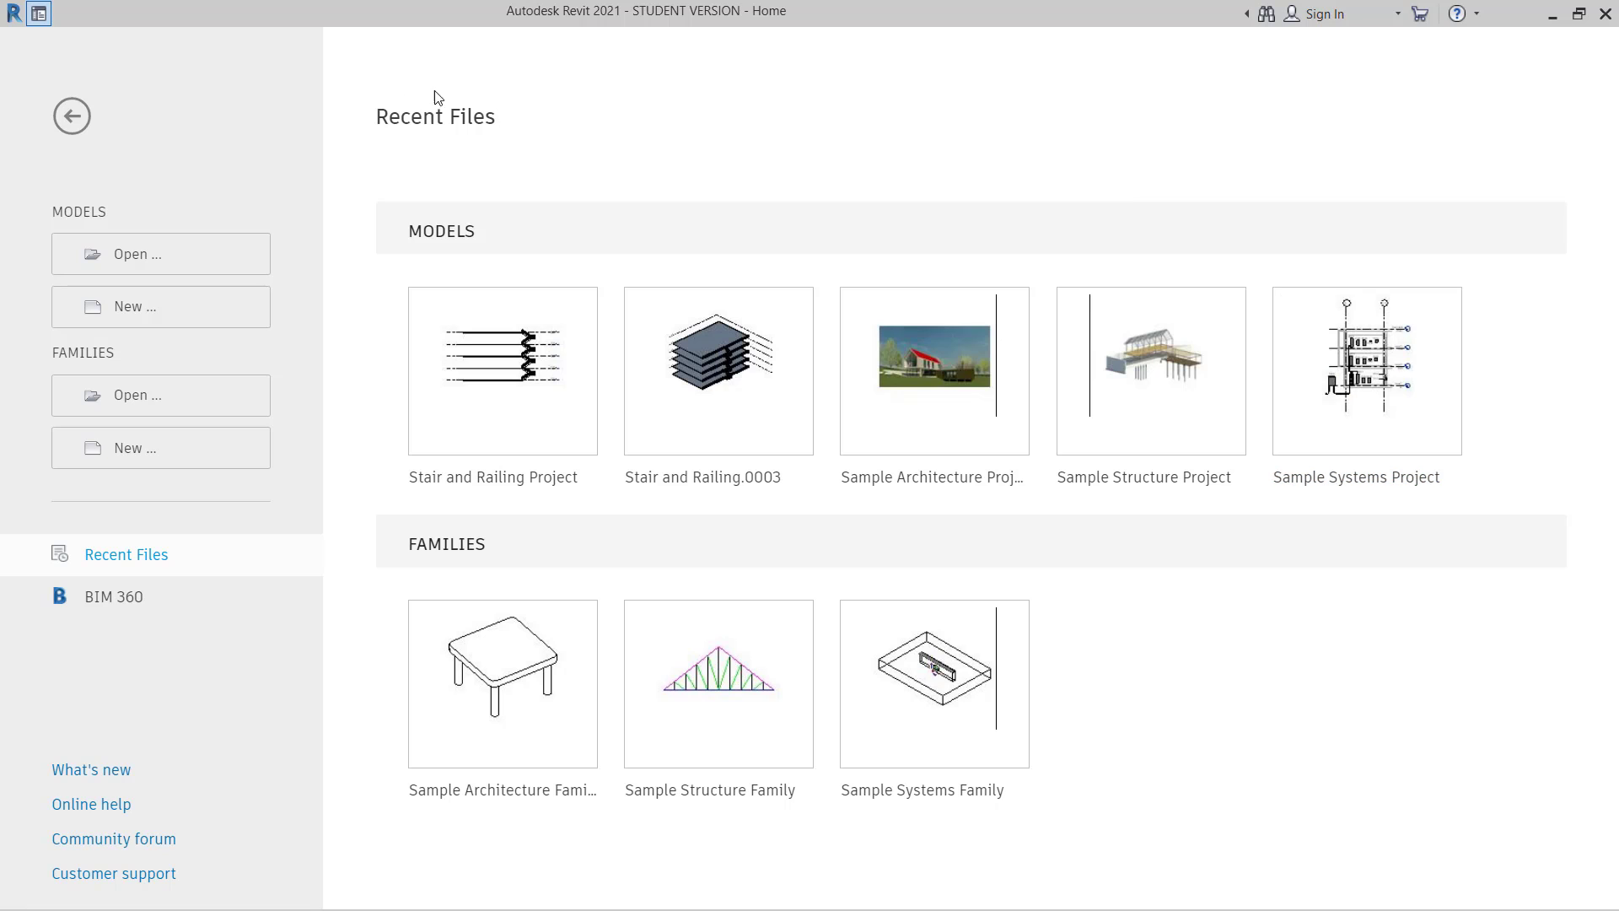
{"action": "left_click", "coordinate": [39, 15]}
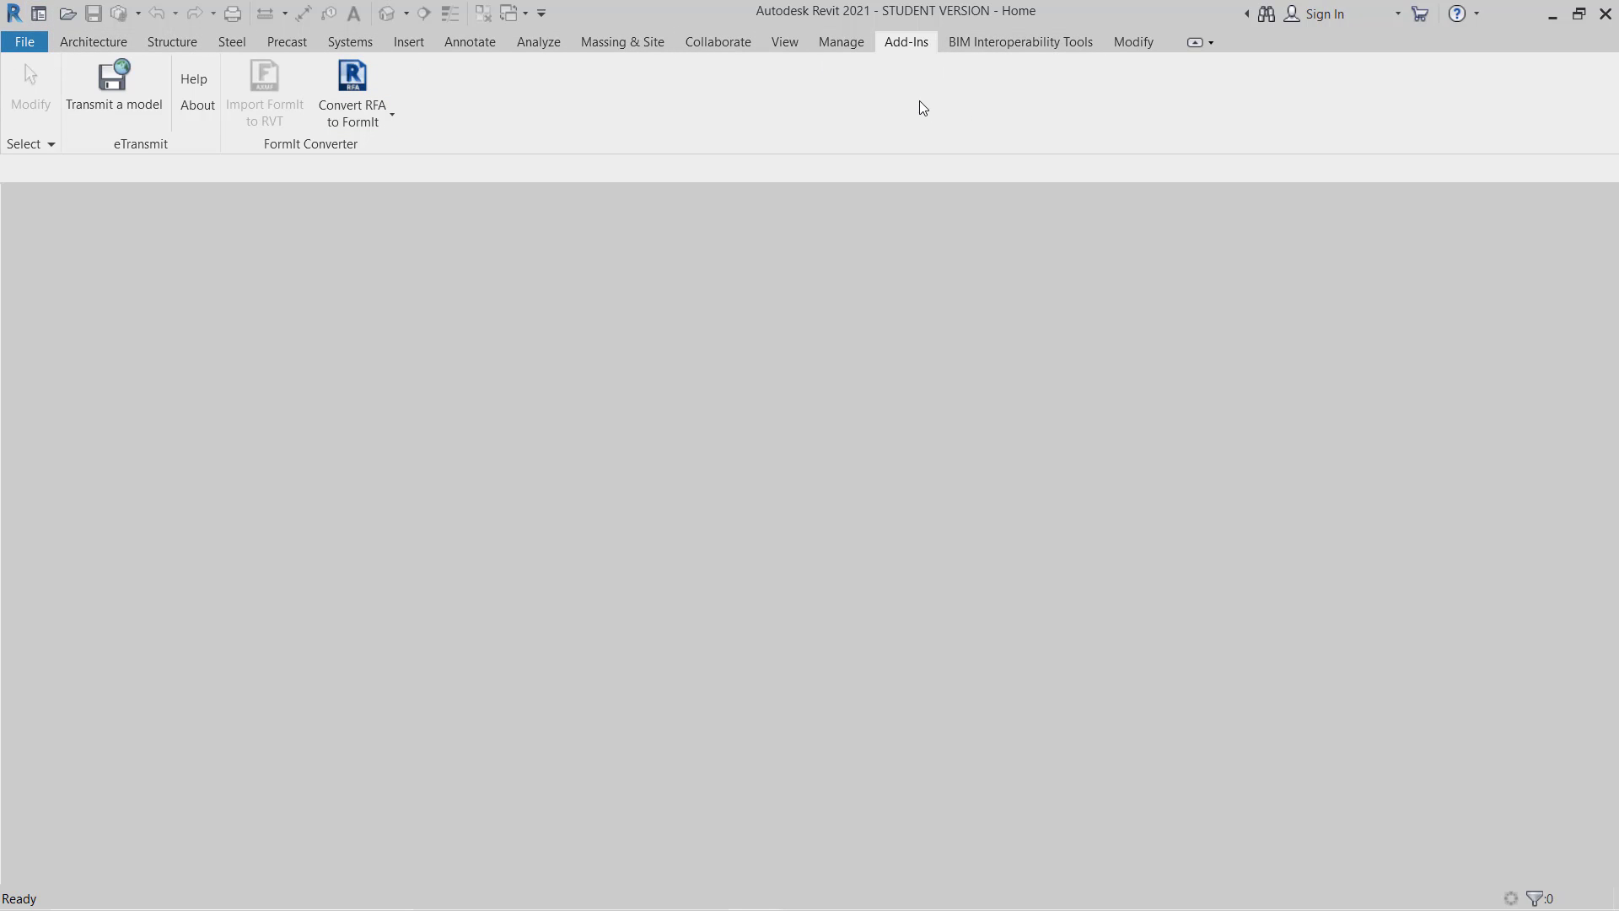
{"action": "left_click", "coordinate": [110, 42]}
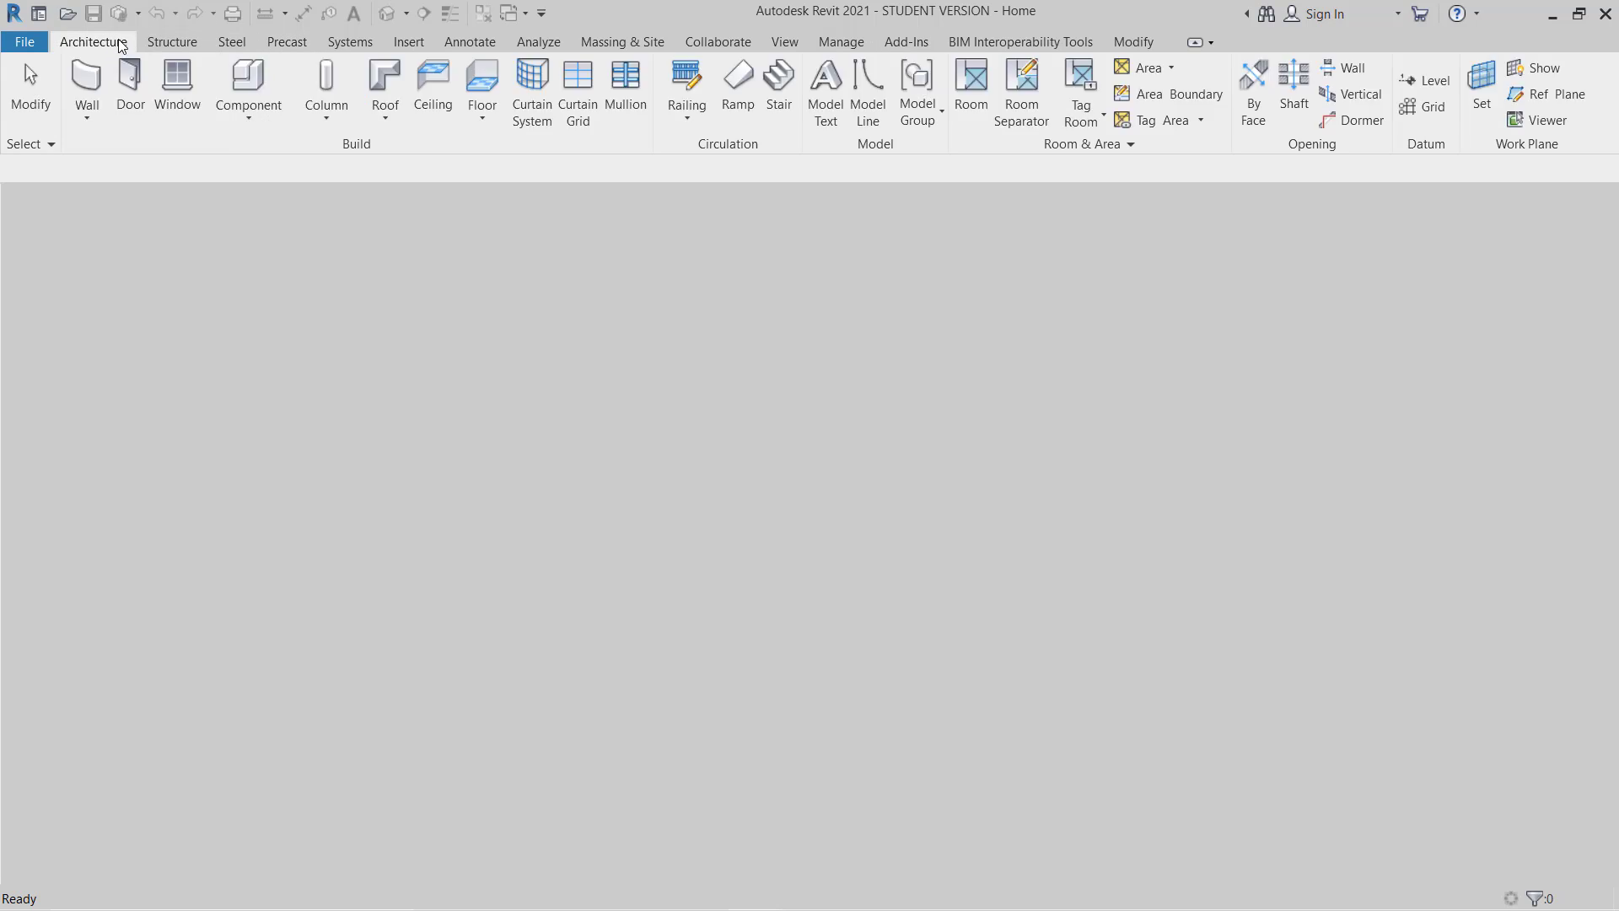
{"action": "left_click", "coordinate": [914, 44]}
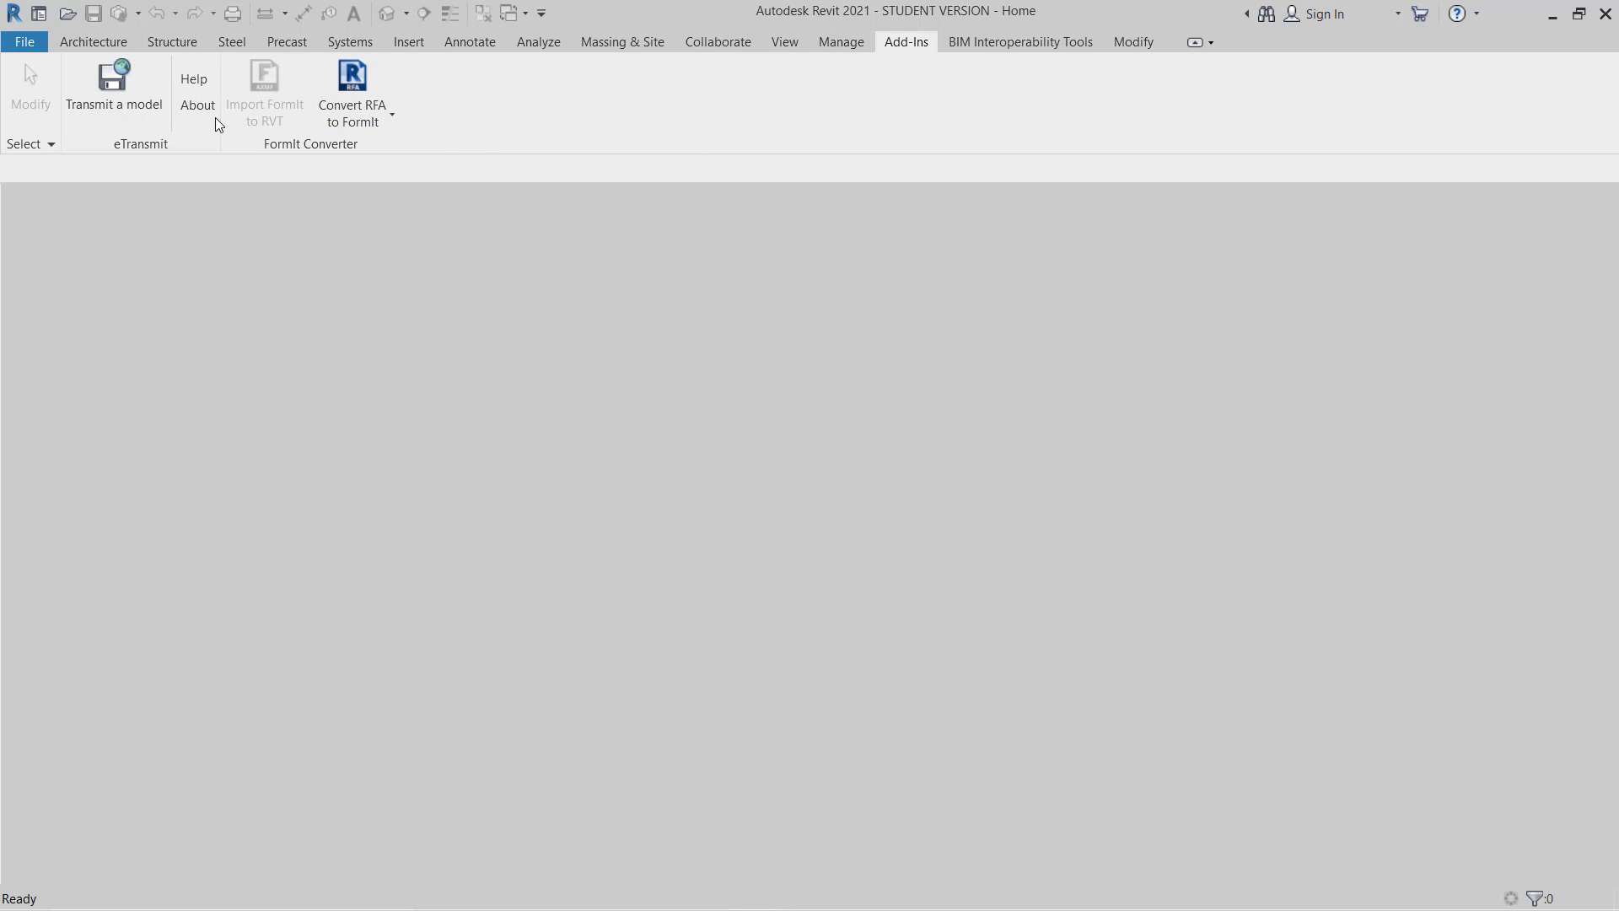
Pick Stair and Railing Project.rvt from Desktop > IBU Learning as the eTransmit model
{"action": "left_click", "coordinate": [118, 99]}
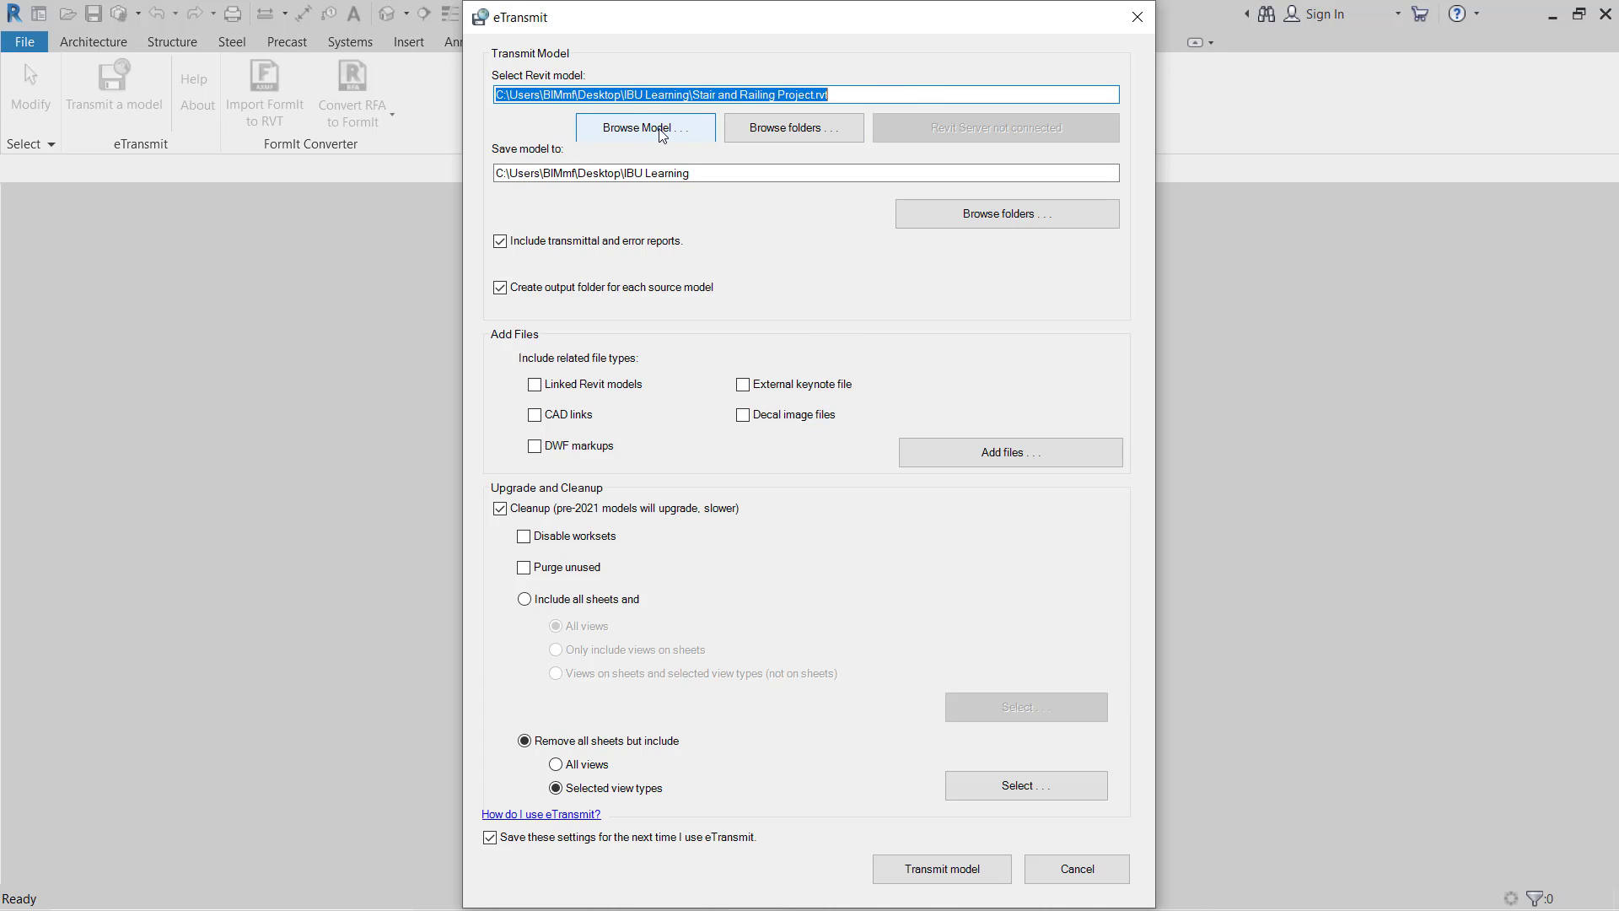
{"action": "left_click", "coordinate": [641, 131]}
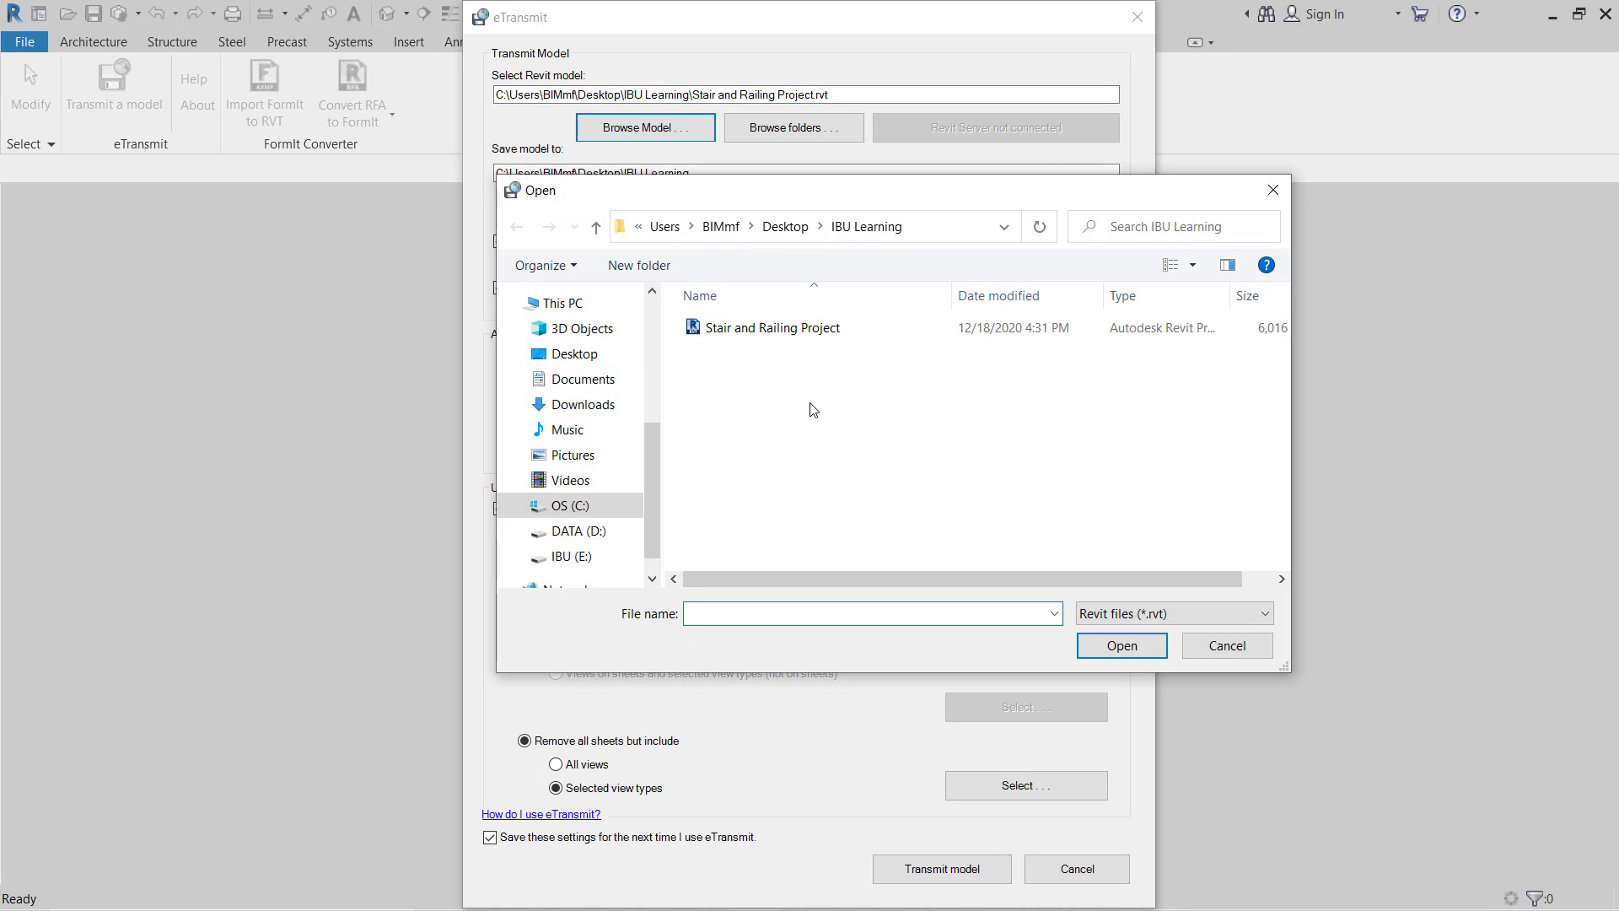
{"action": "left_click_drag", "start_coordinate": [860, 192], "coordinate": [833, 176]}
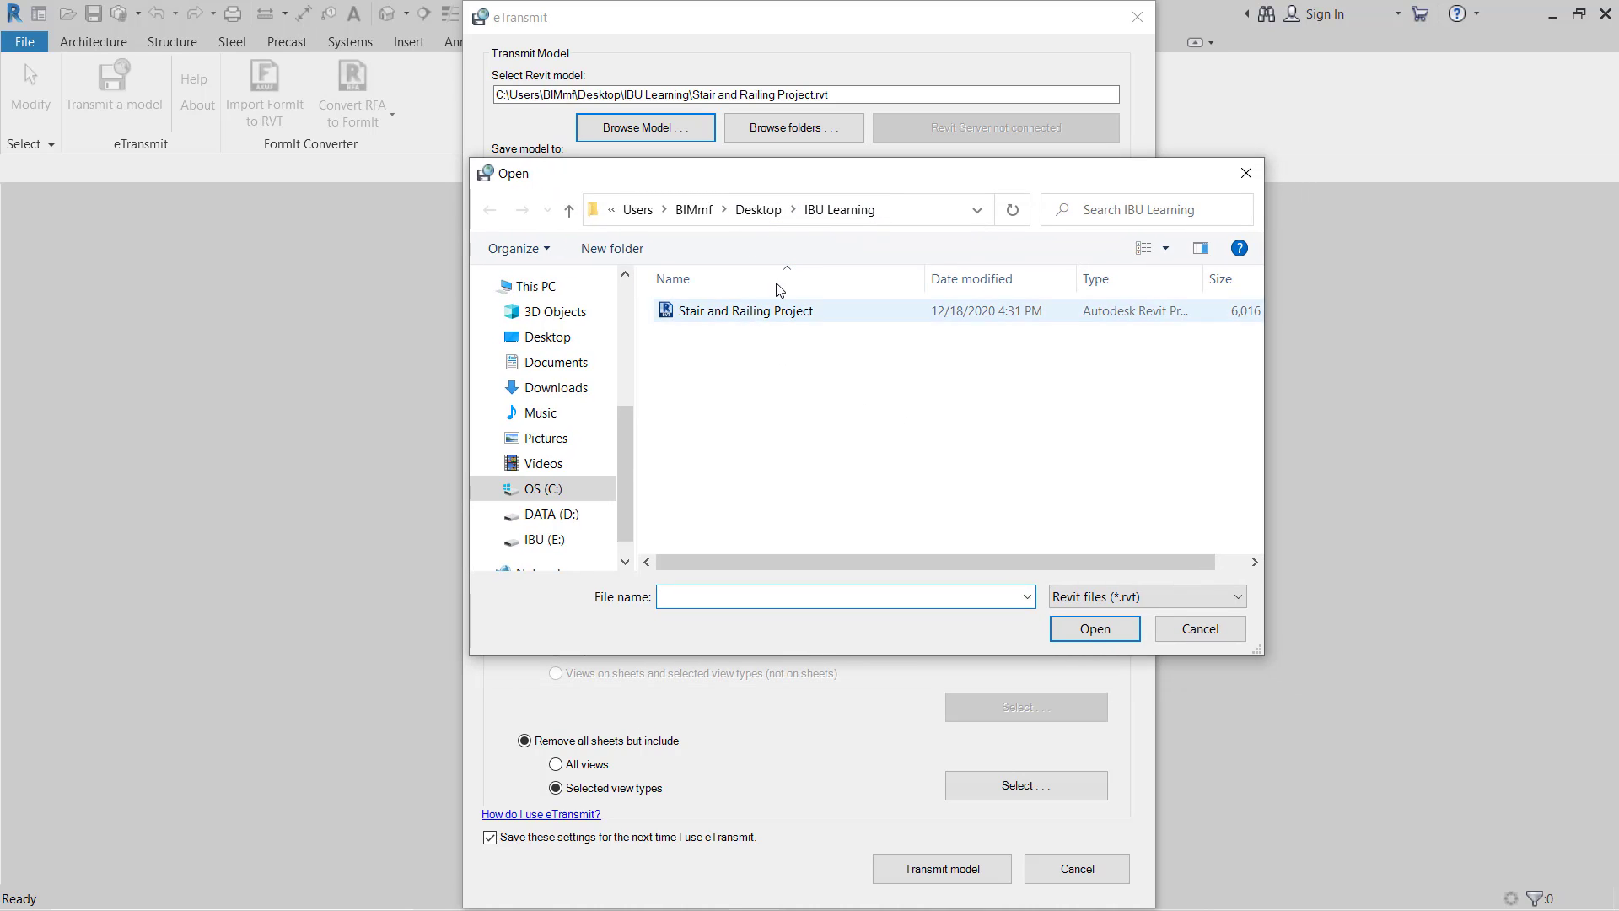
{"action": "left_click", "coordinate": [558, 341]}
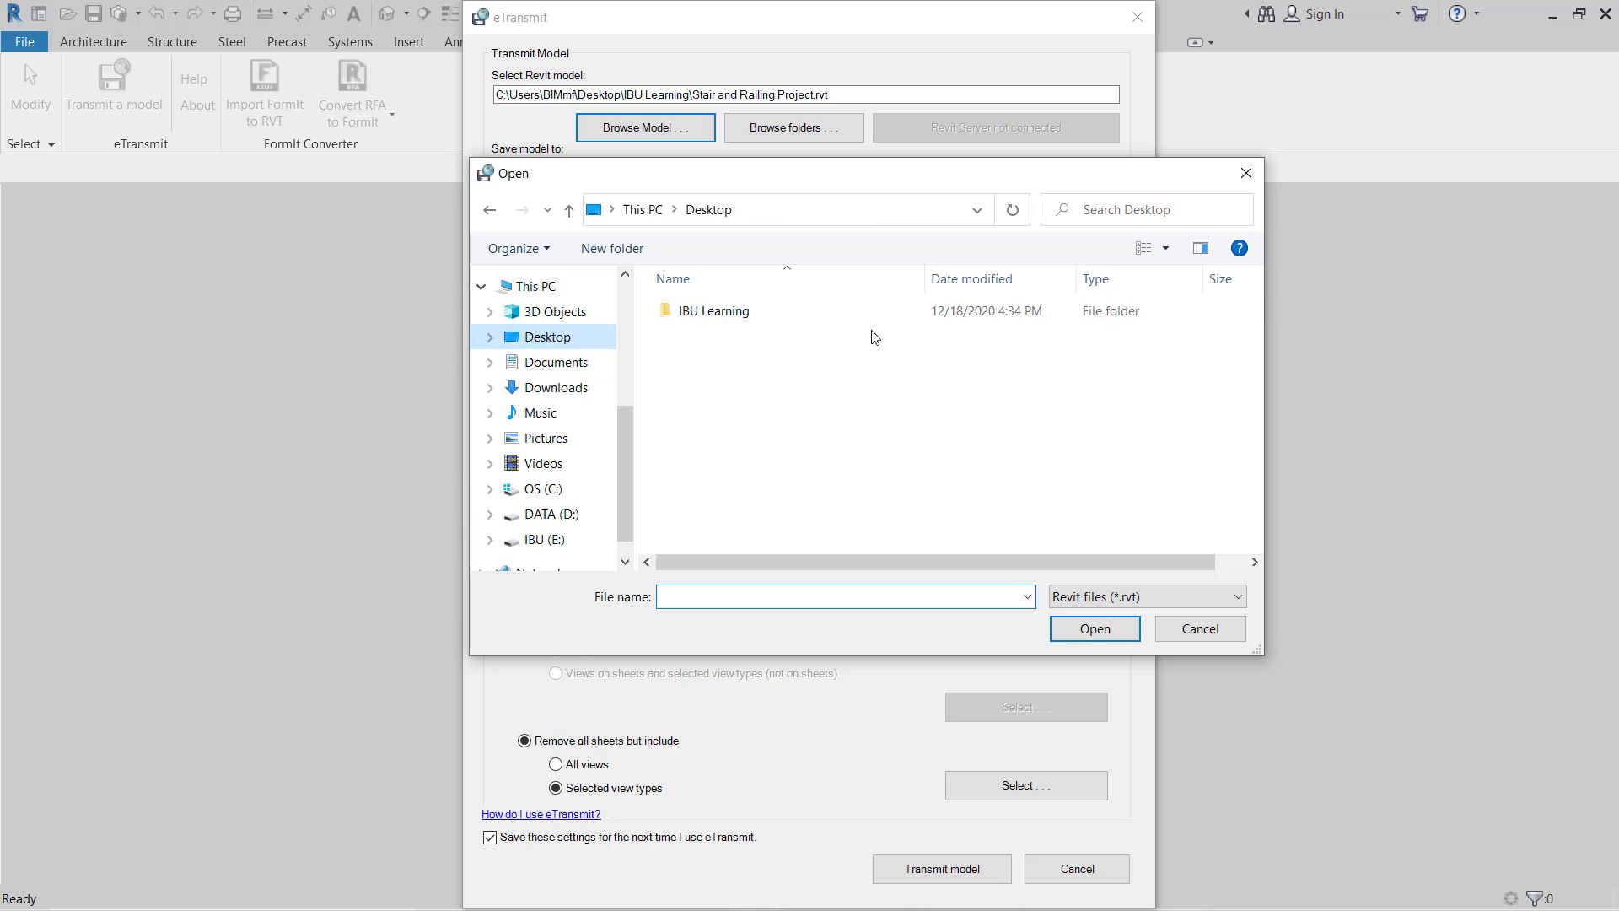
{"action": "double_click", "coordinate": [733, 317]}
{"action": "left_click", "coordinate": [737, 317]}
{"action": "left_click", "coordinate": [1086, 631]}
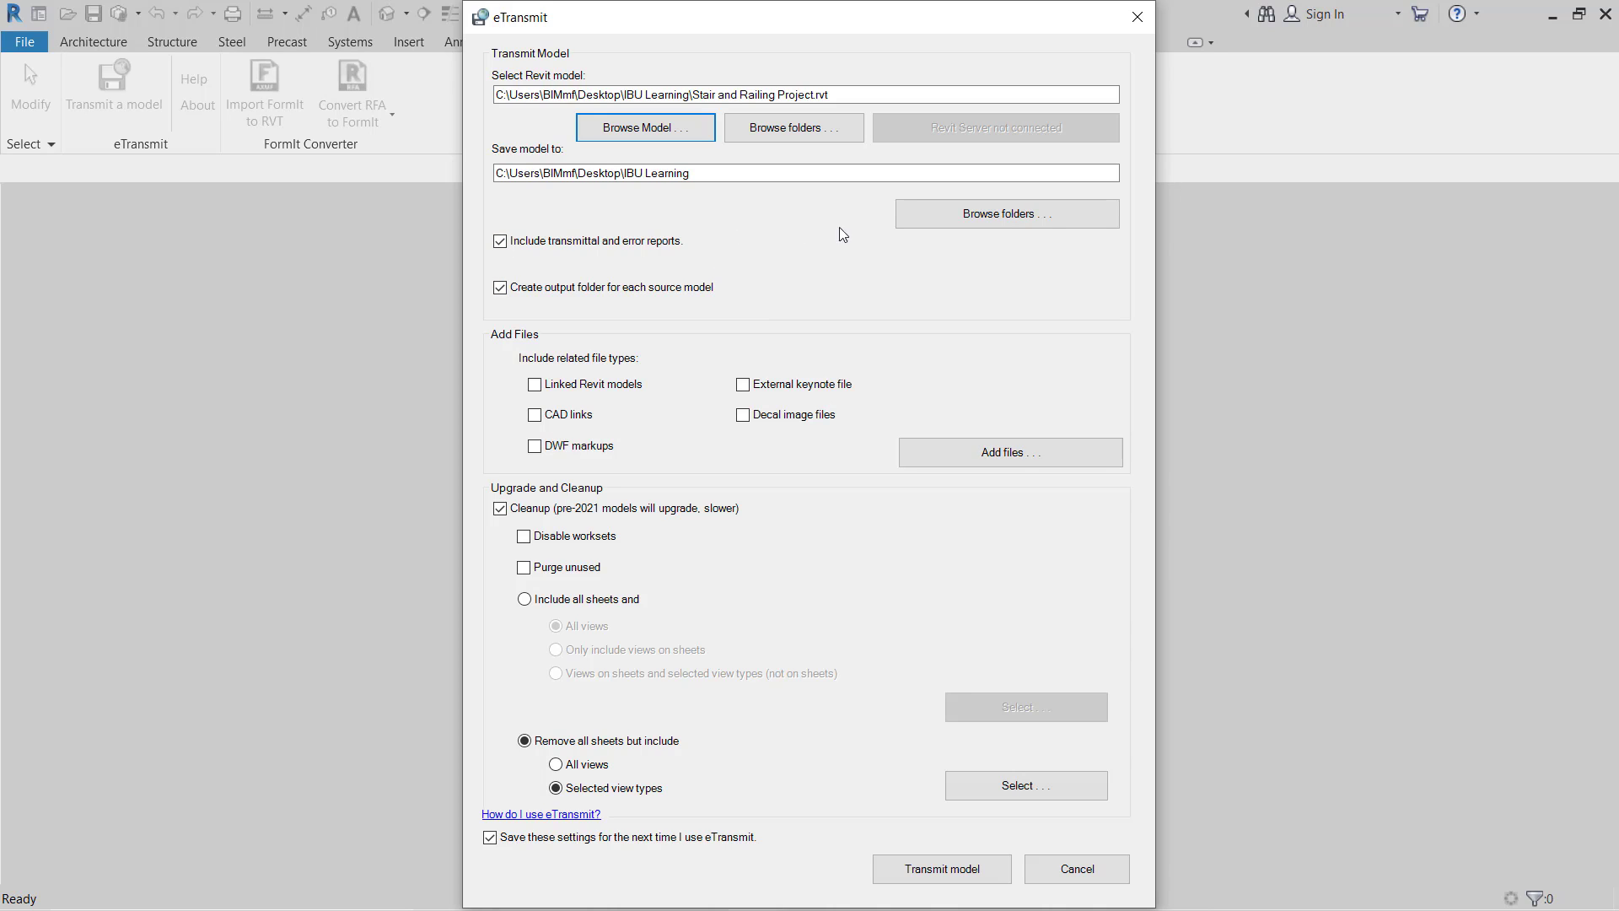
Set Desktop > IBU Learning as the Save model to folder
{"action": "left_click", "coordinate": [993, 221]}
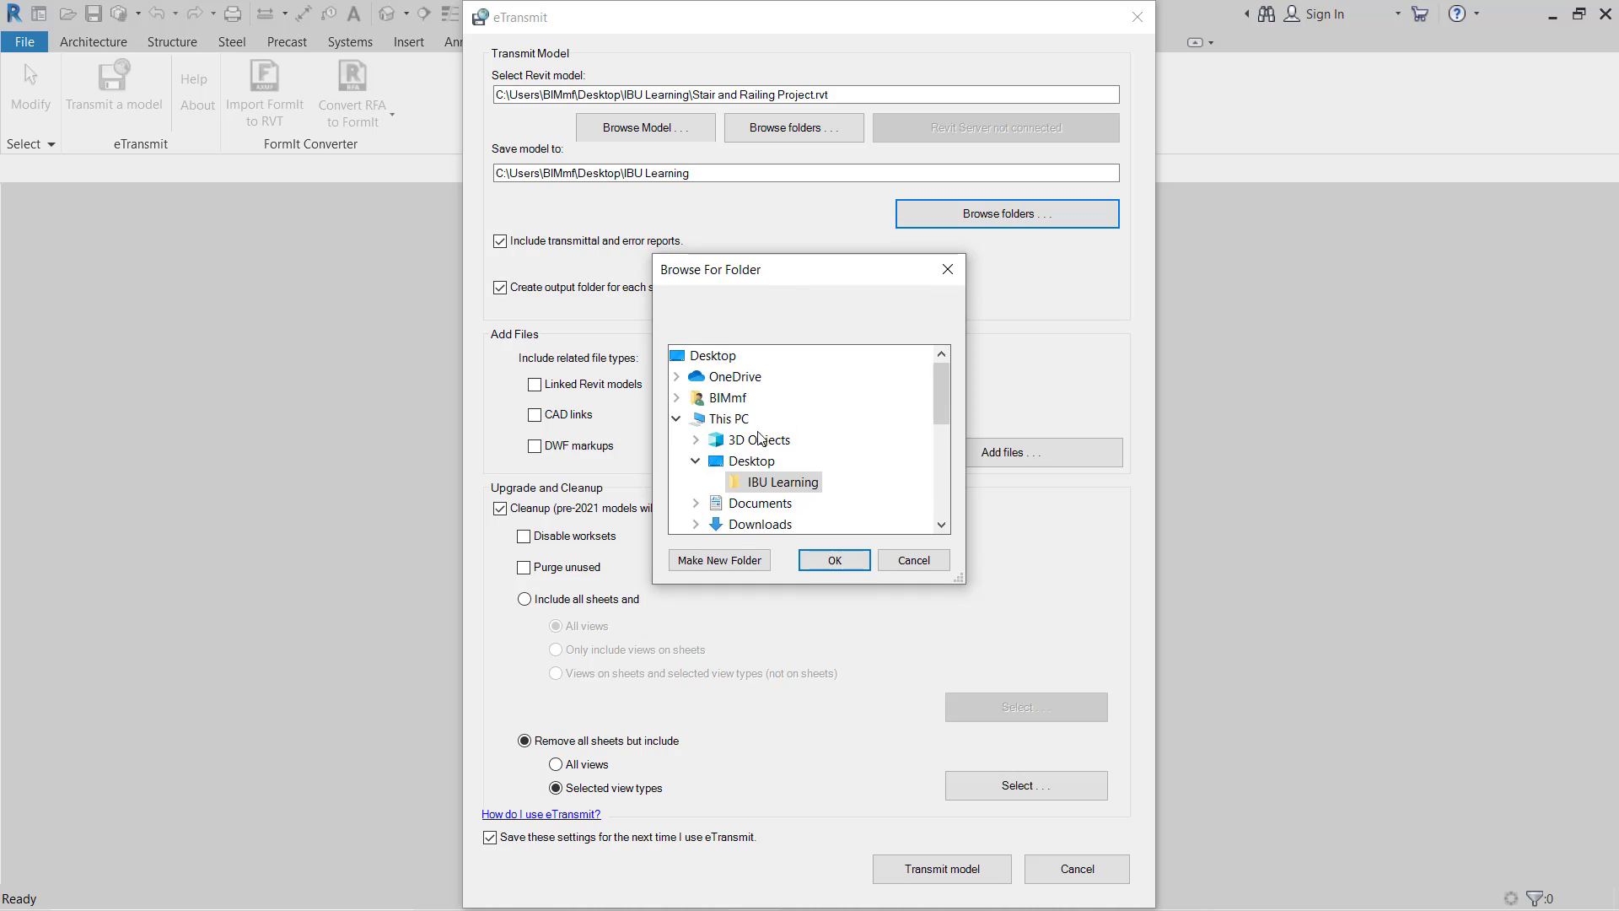
{"action": "left_click", "coordinate": [751, 460]}
{"action": "left_click", "coordinate": [763, 488]}
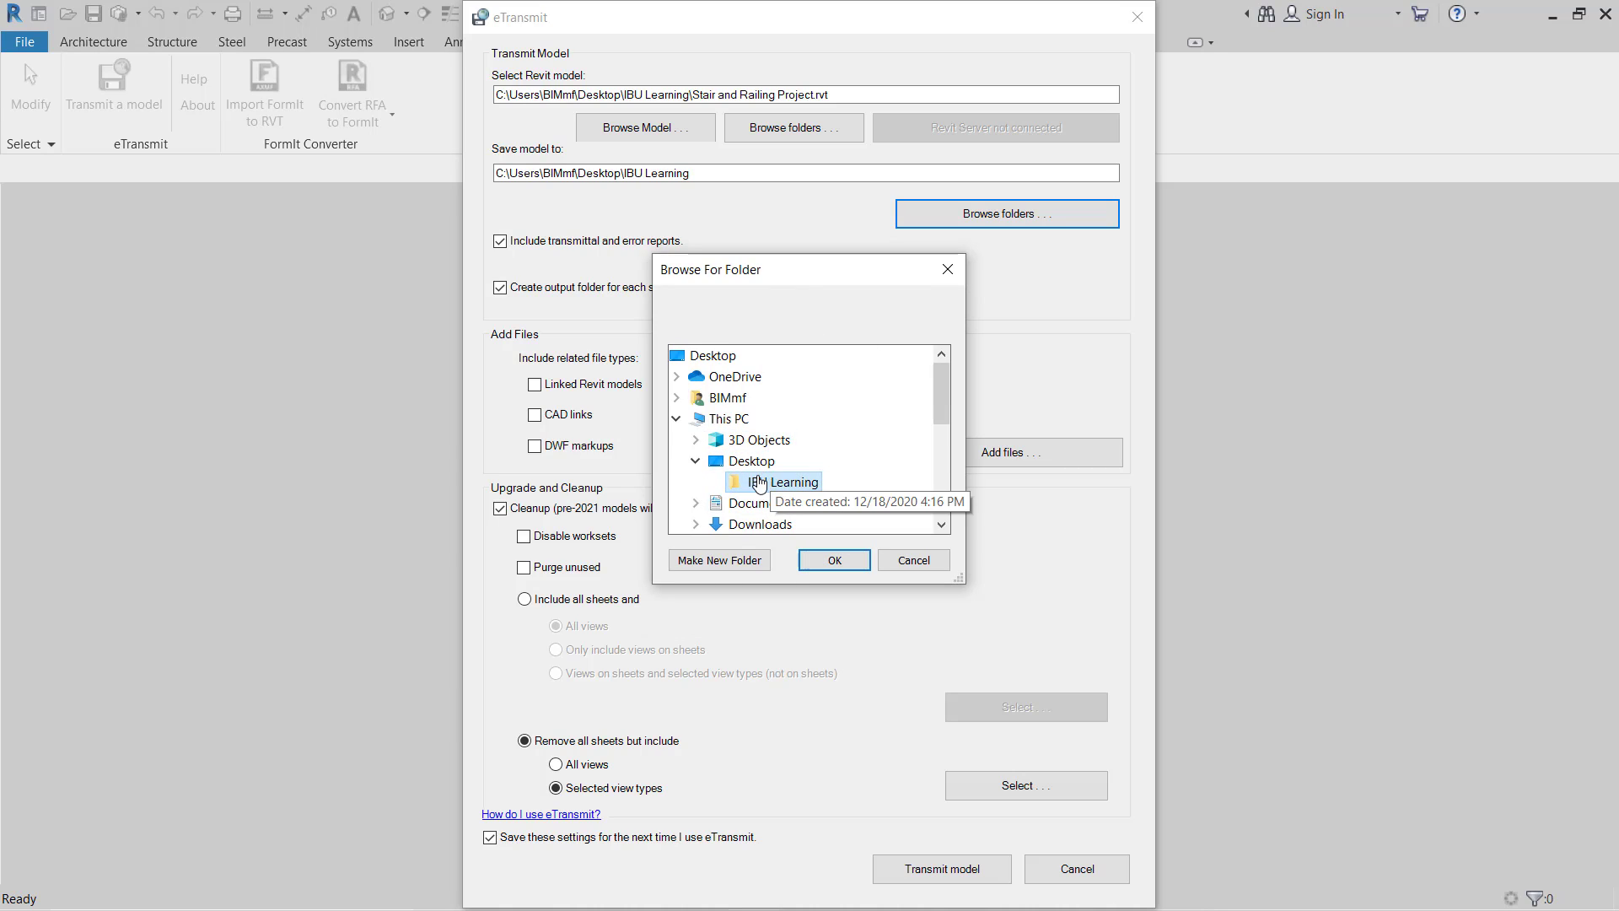
{"action": "left_click", "coordinate": [829, 563]}
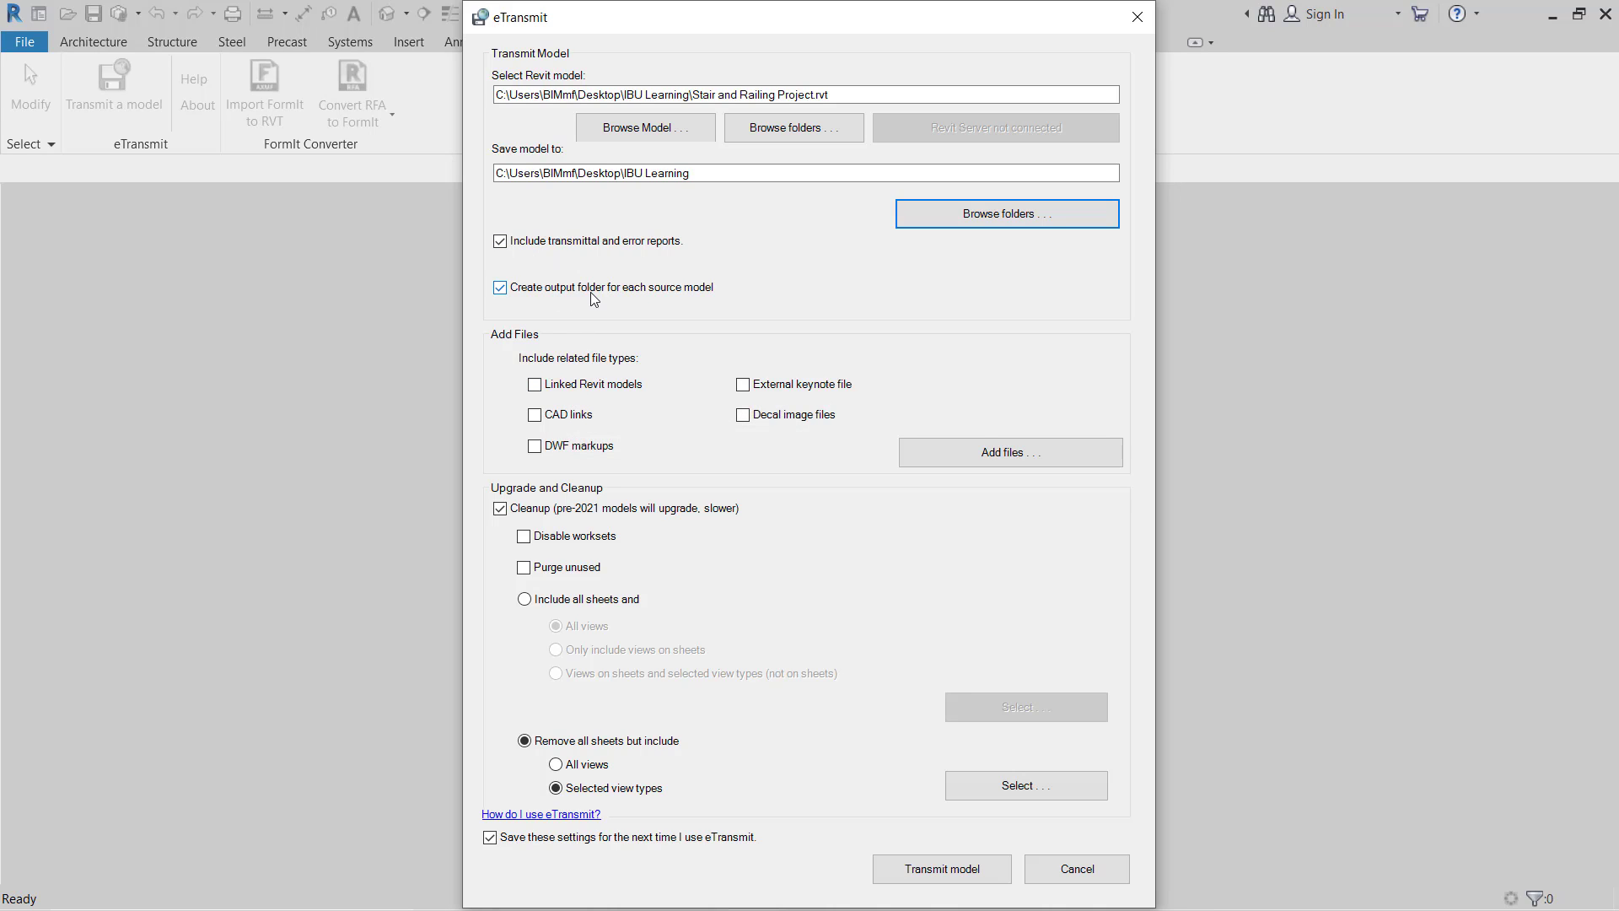
Turn on Purge unused and remove sheets except selected view types
{"action": "left_click", "coordinate": [552, 390]}
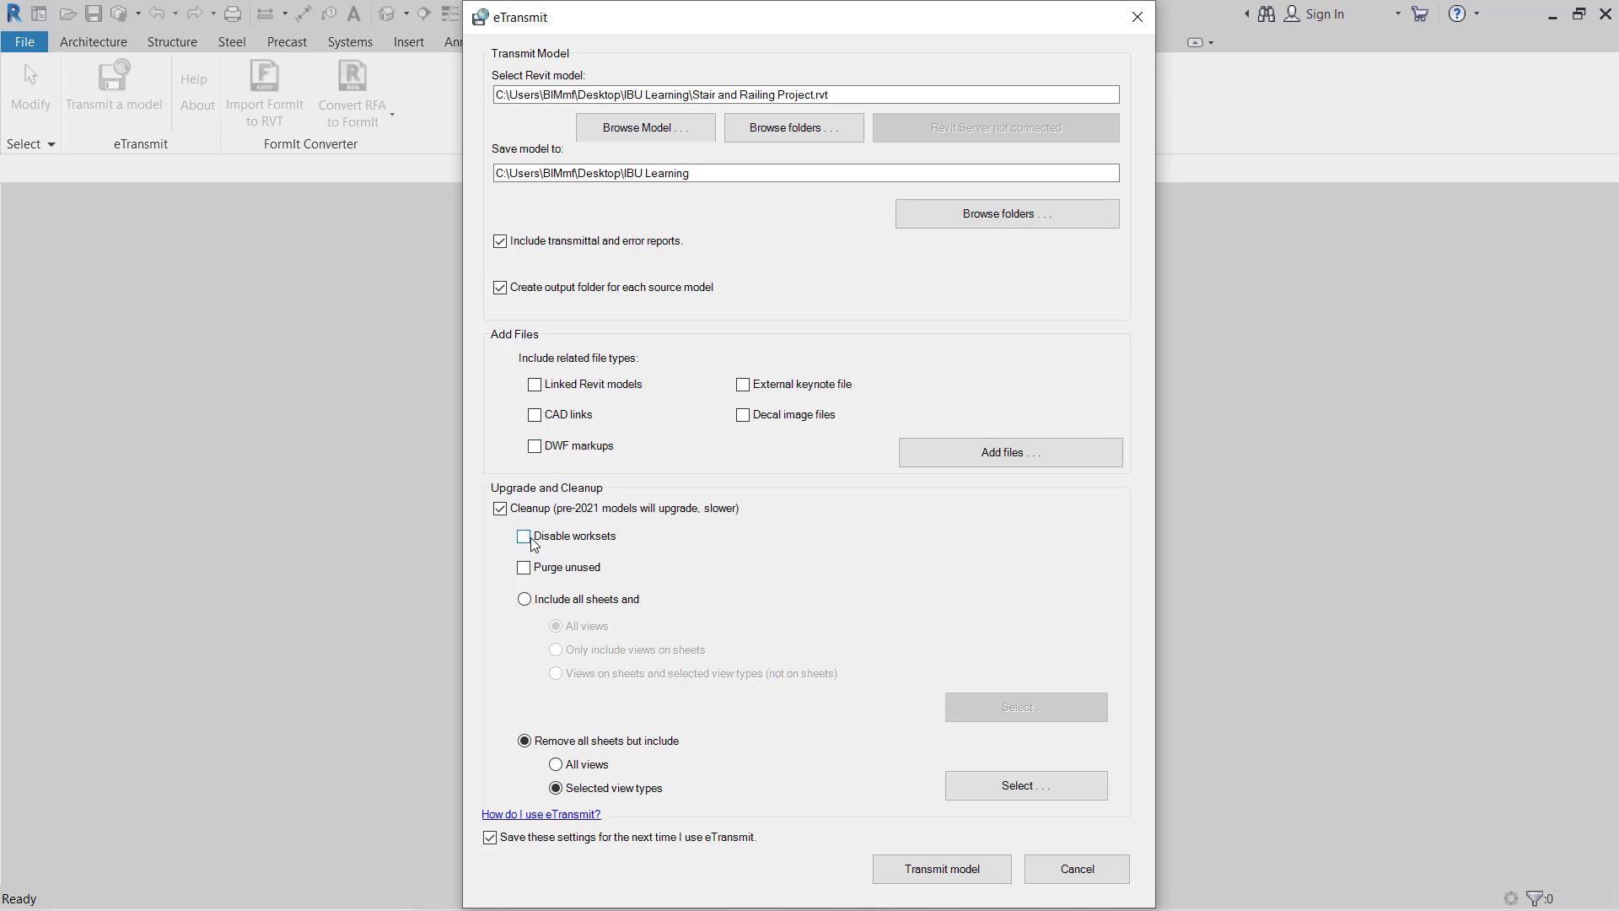
{"action": "left_click", "coordinate": [537, 543]}
{"action": "left_click", "coordinate": [524, 571]}
In the view-type picker, clear all types and keep only 3D Views
{"action": "left_click", "coordinate": [953, 785]}
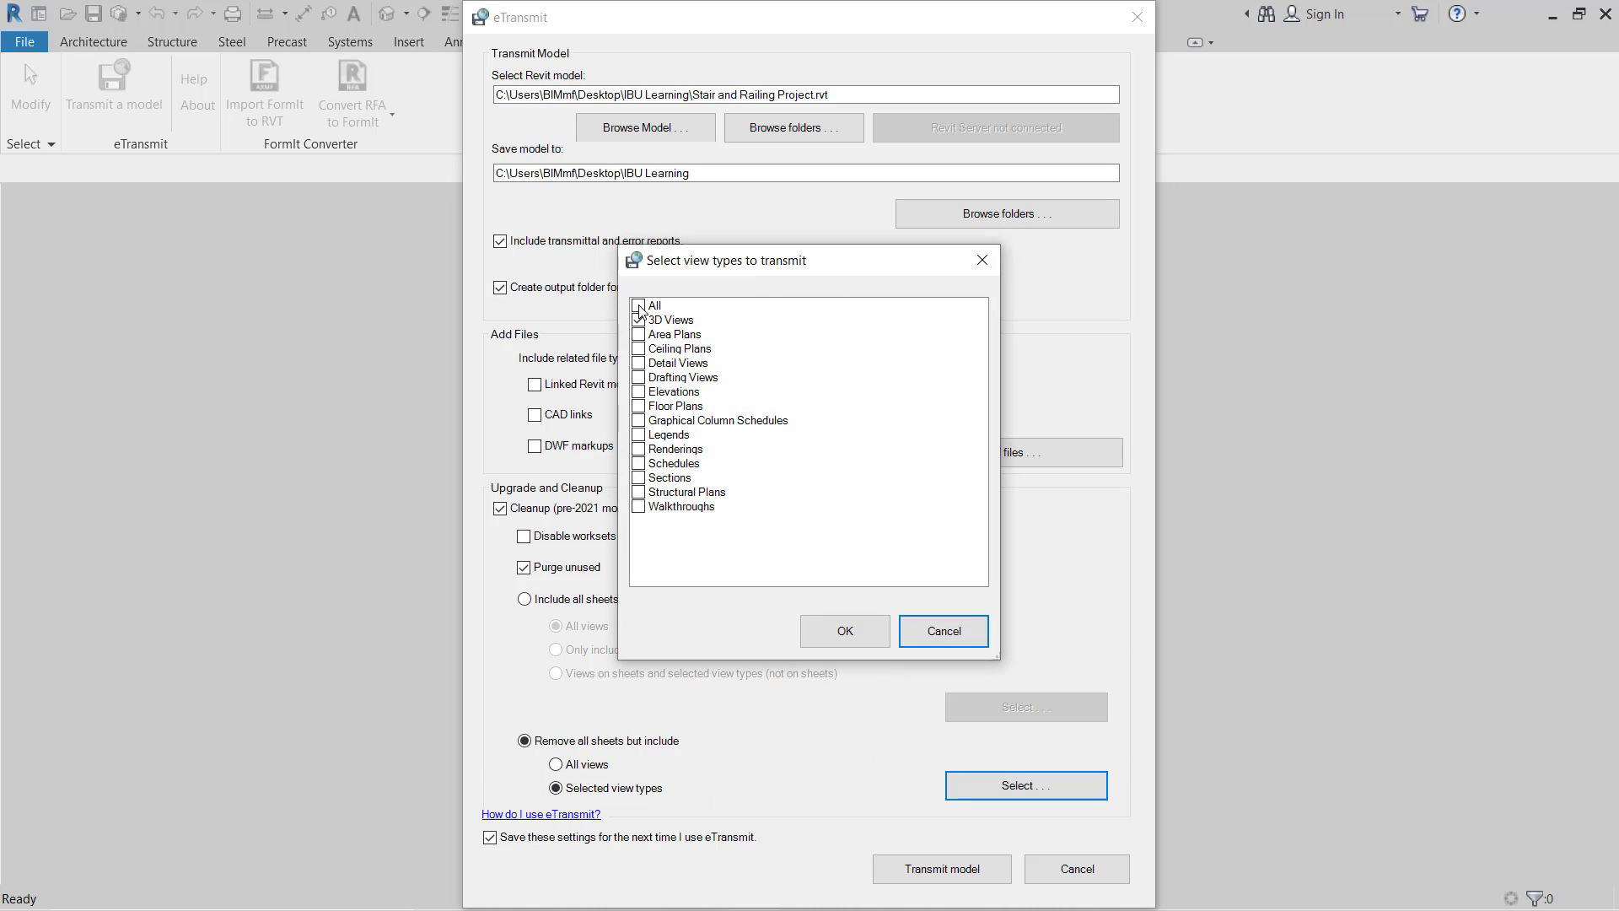
{"action": "left_click", "coordinate": [638, 307]}
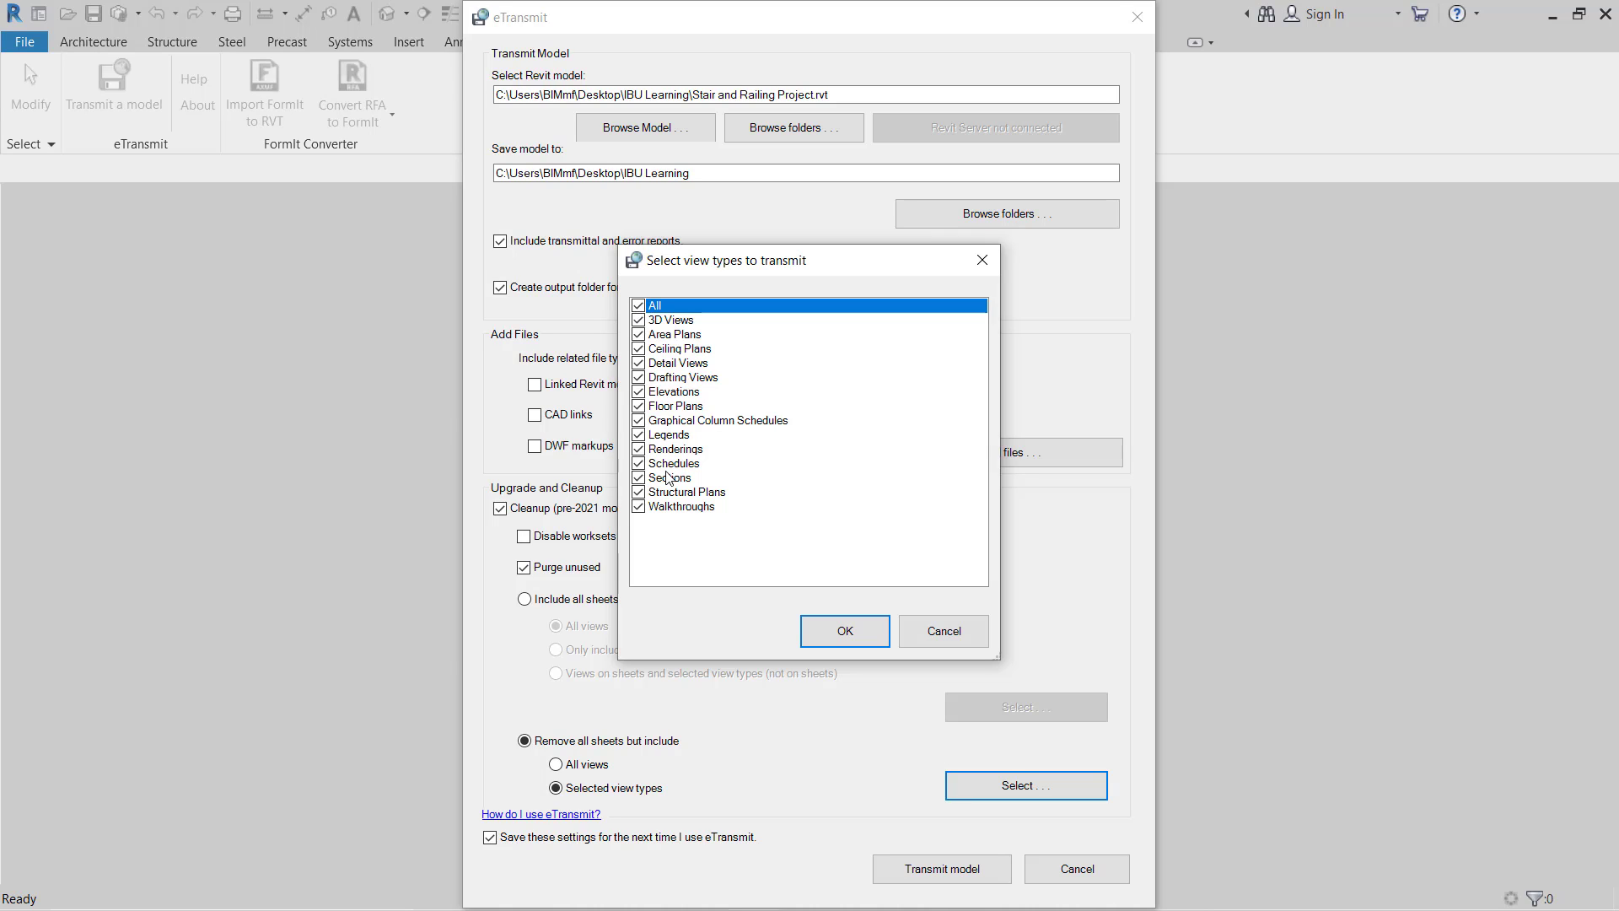
{"action": "left_click", "coordinate": [639, 306]}
{"action": "left_click", "coordinate": [638, 321]}
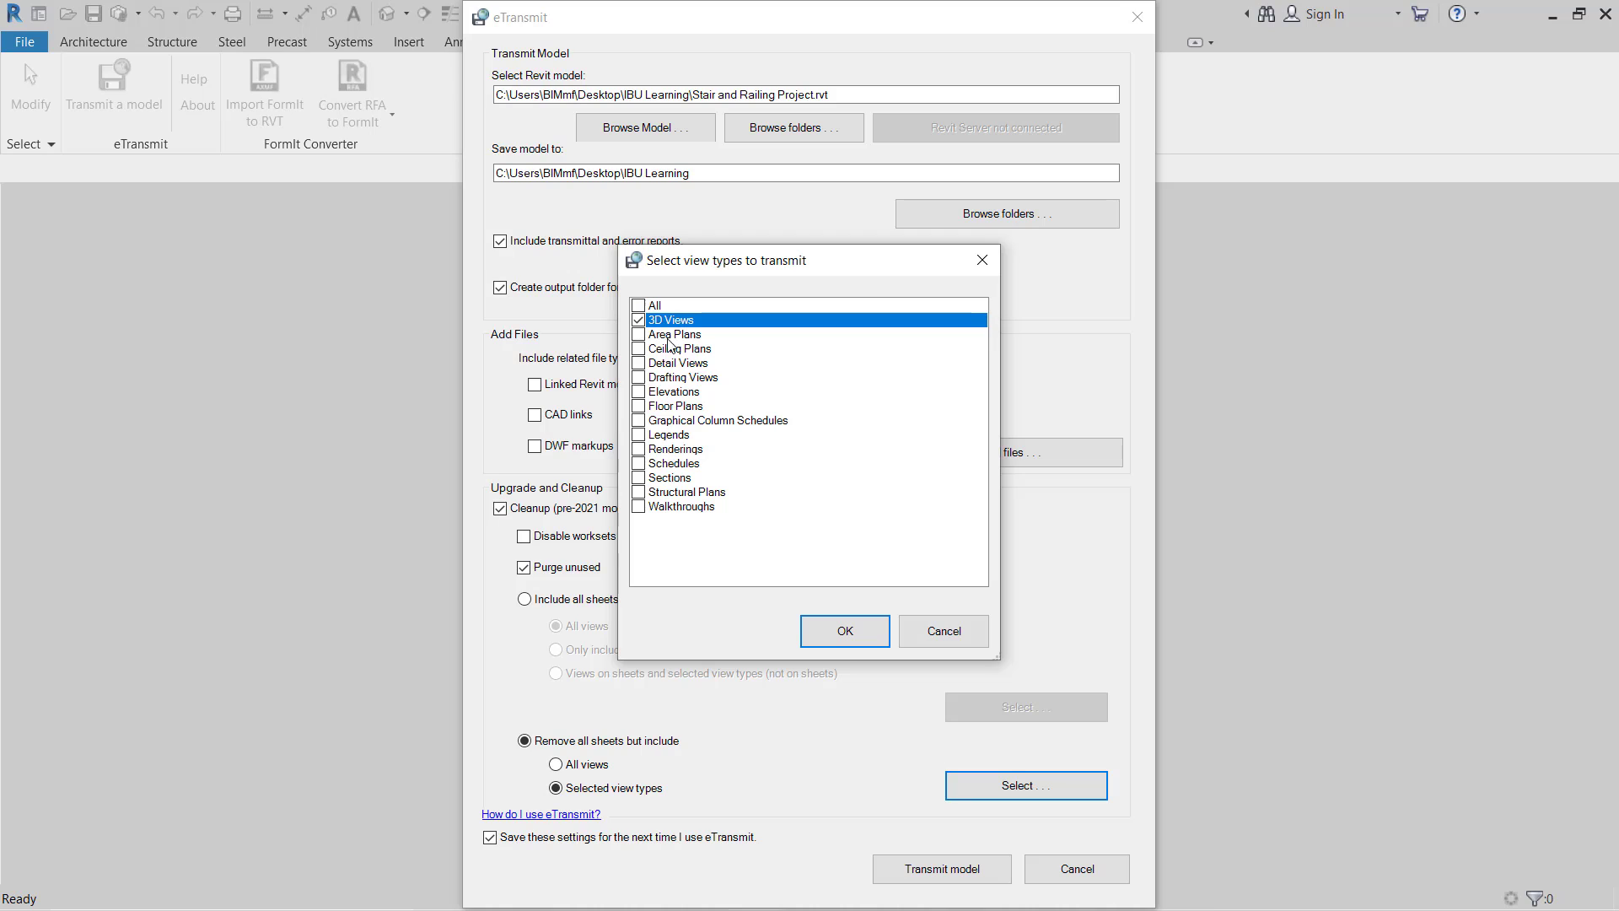
{"action": "left_click", "coordinate": [831, 628]}
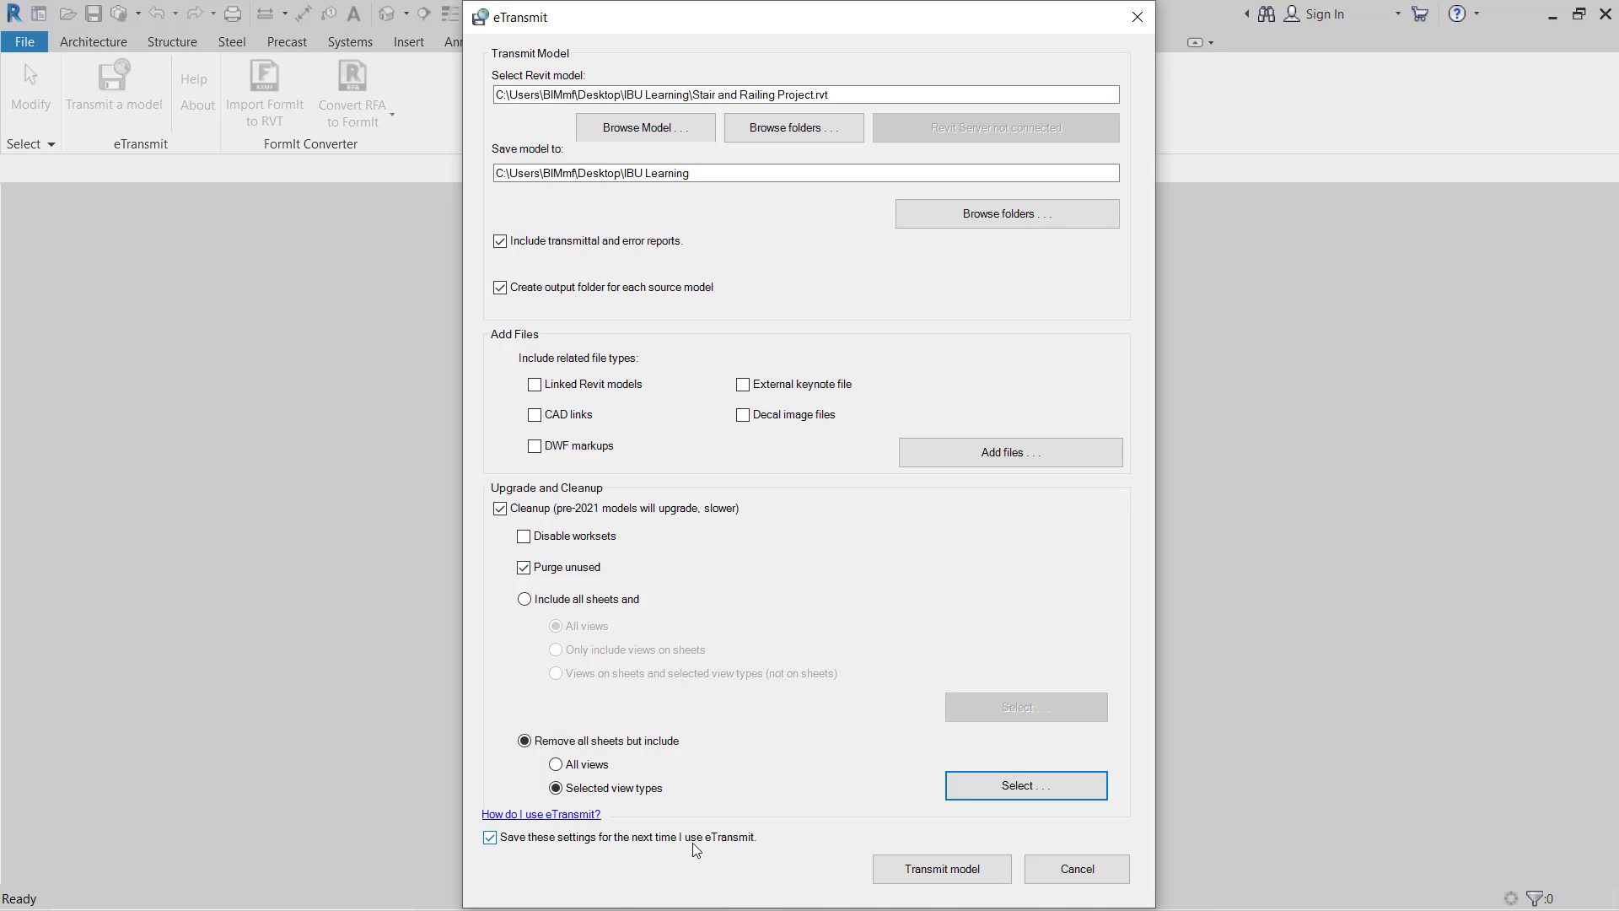
Transmit the model to the time-stamped Stair and Railing Project_2020-12-18_16.40.43 folder and dismiss the confirmation
{"action": "mouse_move", "coordinate": [699, 4]}
{"action": "left_mouse_down"}
{"action": "mouse_move", "coordinate": [674, 7]}
{"action": "mouse_move", "coordinate": [695, 7]}
{"action": "left_mouse_up"}
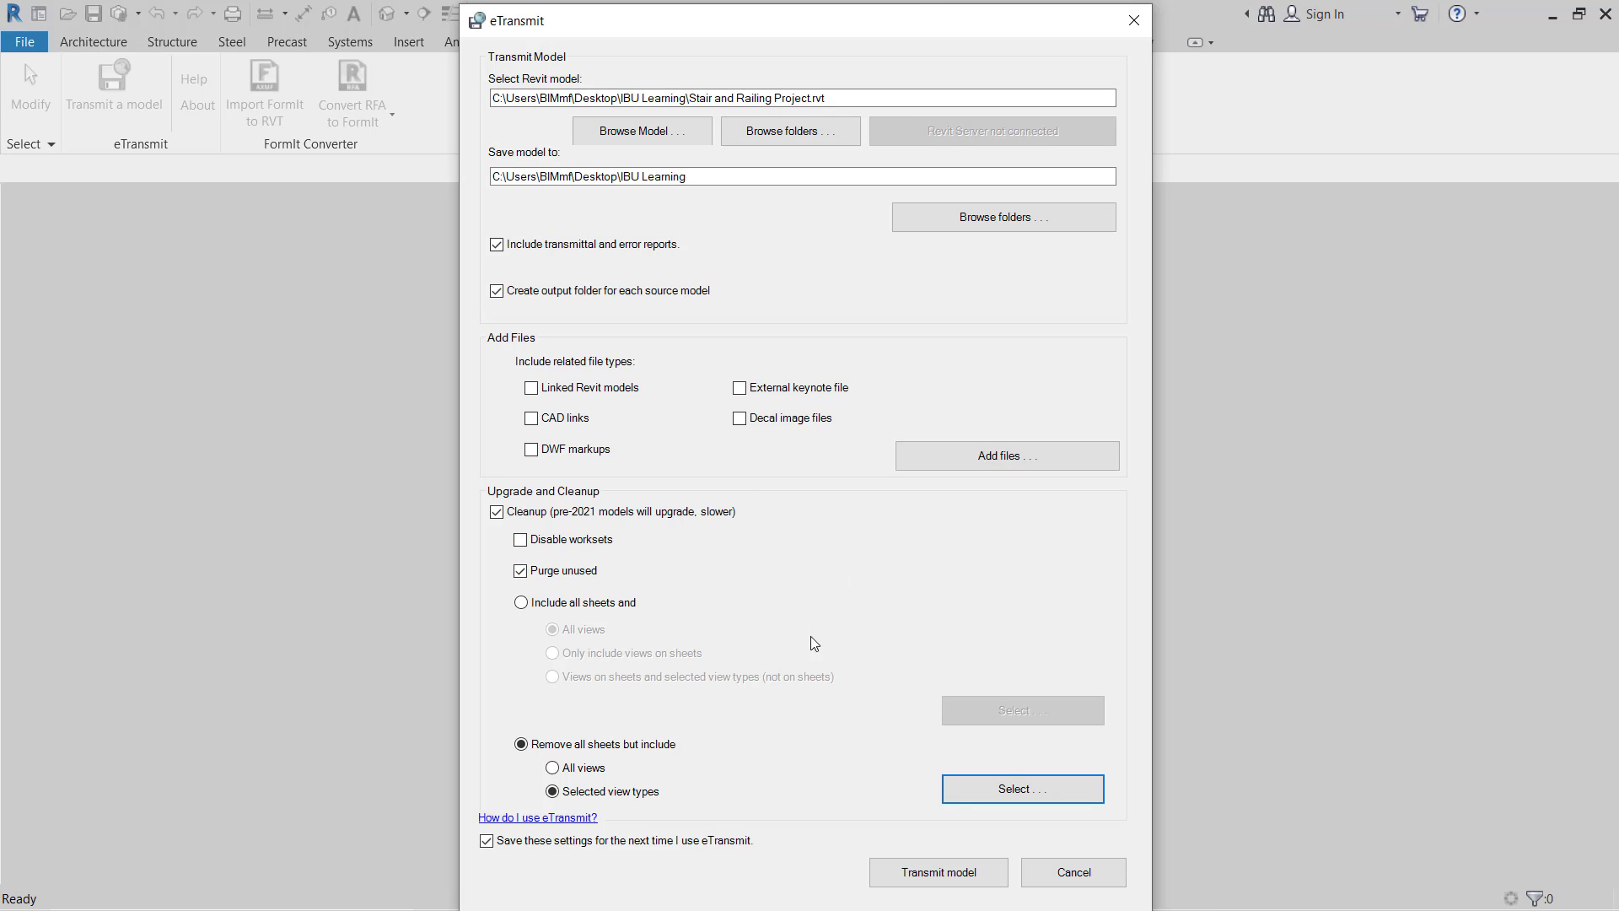
{"action": "left_click", "coordinate": [916, 877]}
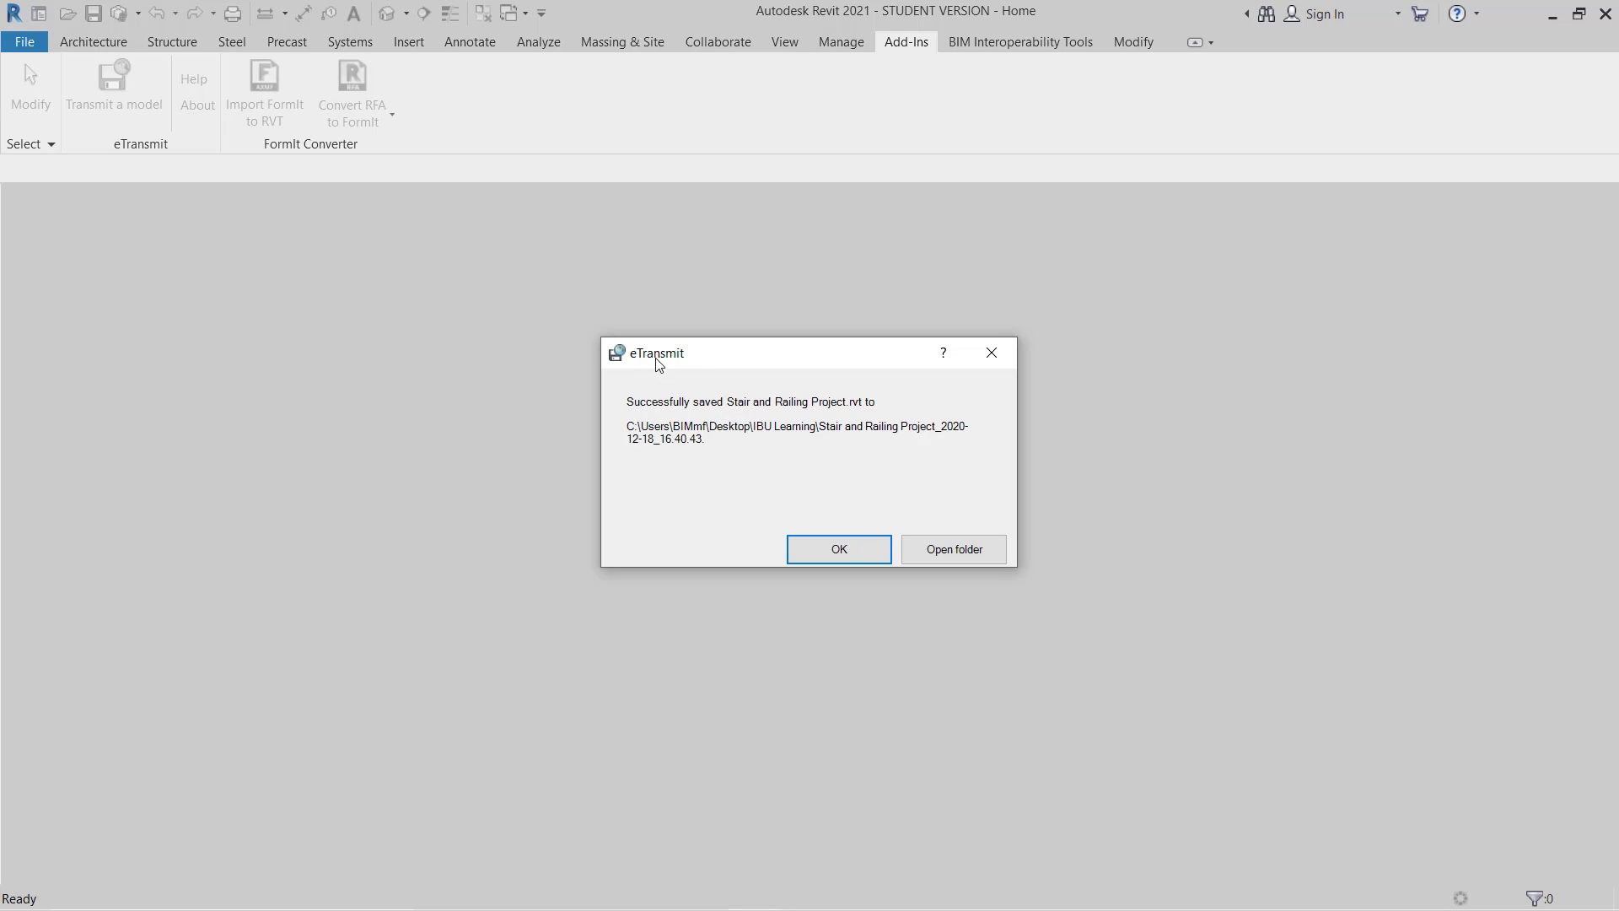
{"action": "left_click", "coordinate": [828, 552]}
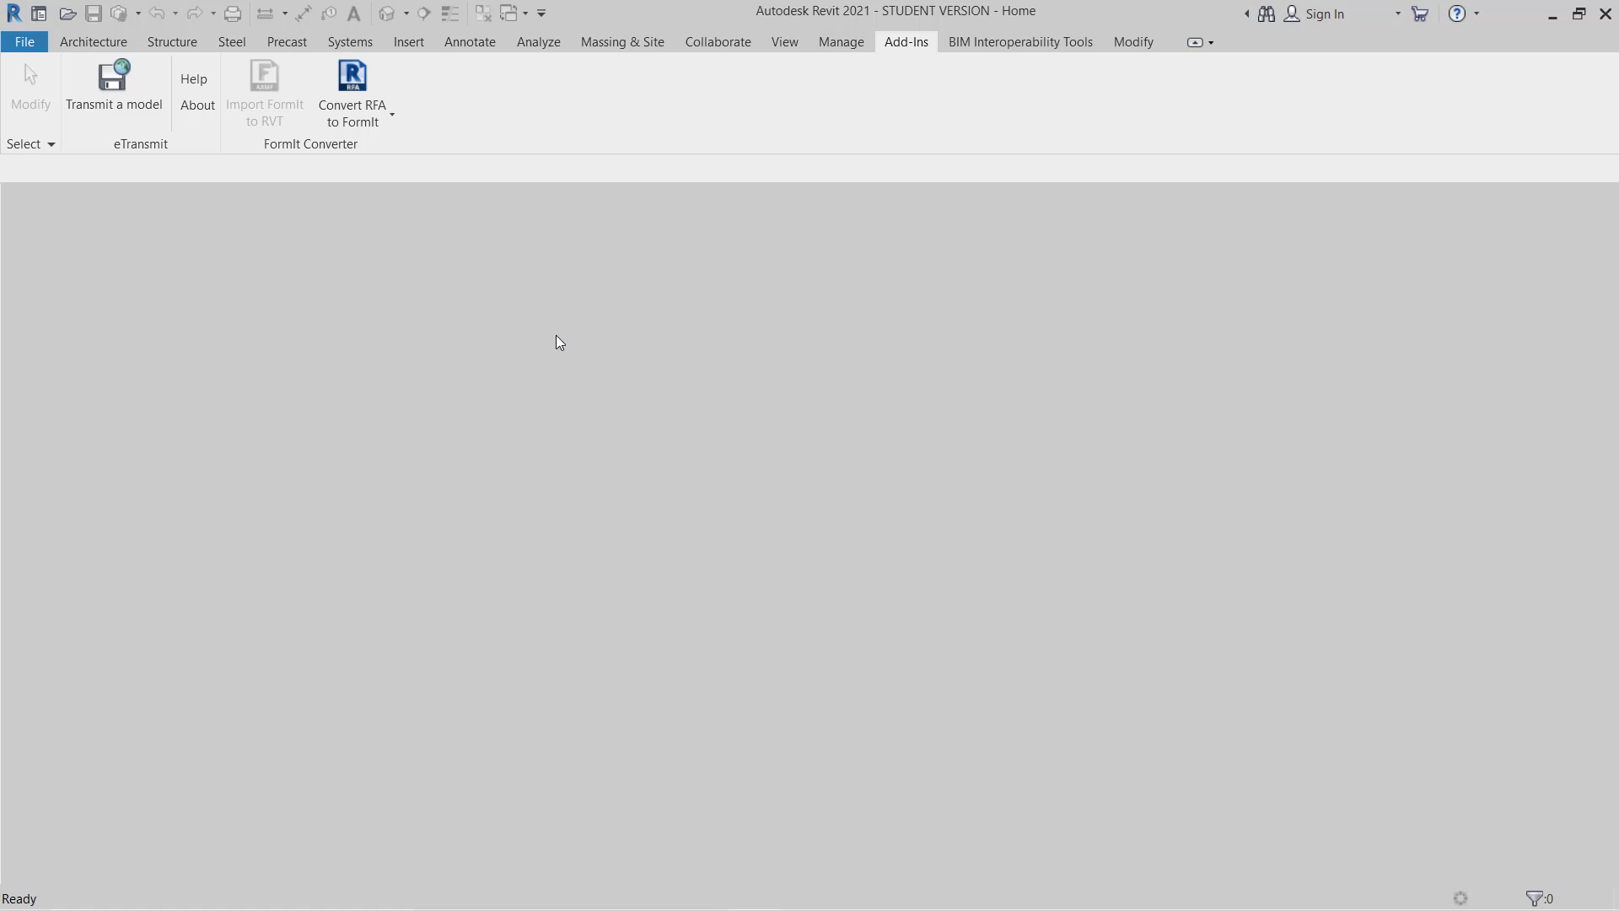
Browse the Open dialog to Desktop > IBU Learning and compare the dated transmittal folder with the original project file
{"action": "left_click", "coordinate": [74, 41]}
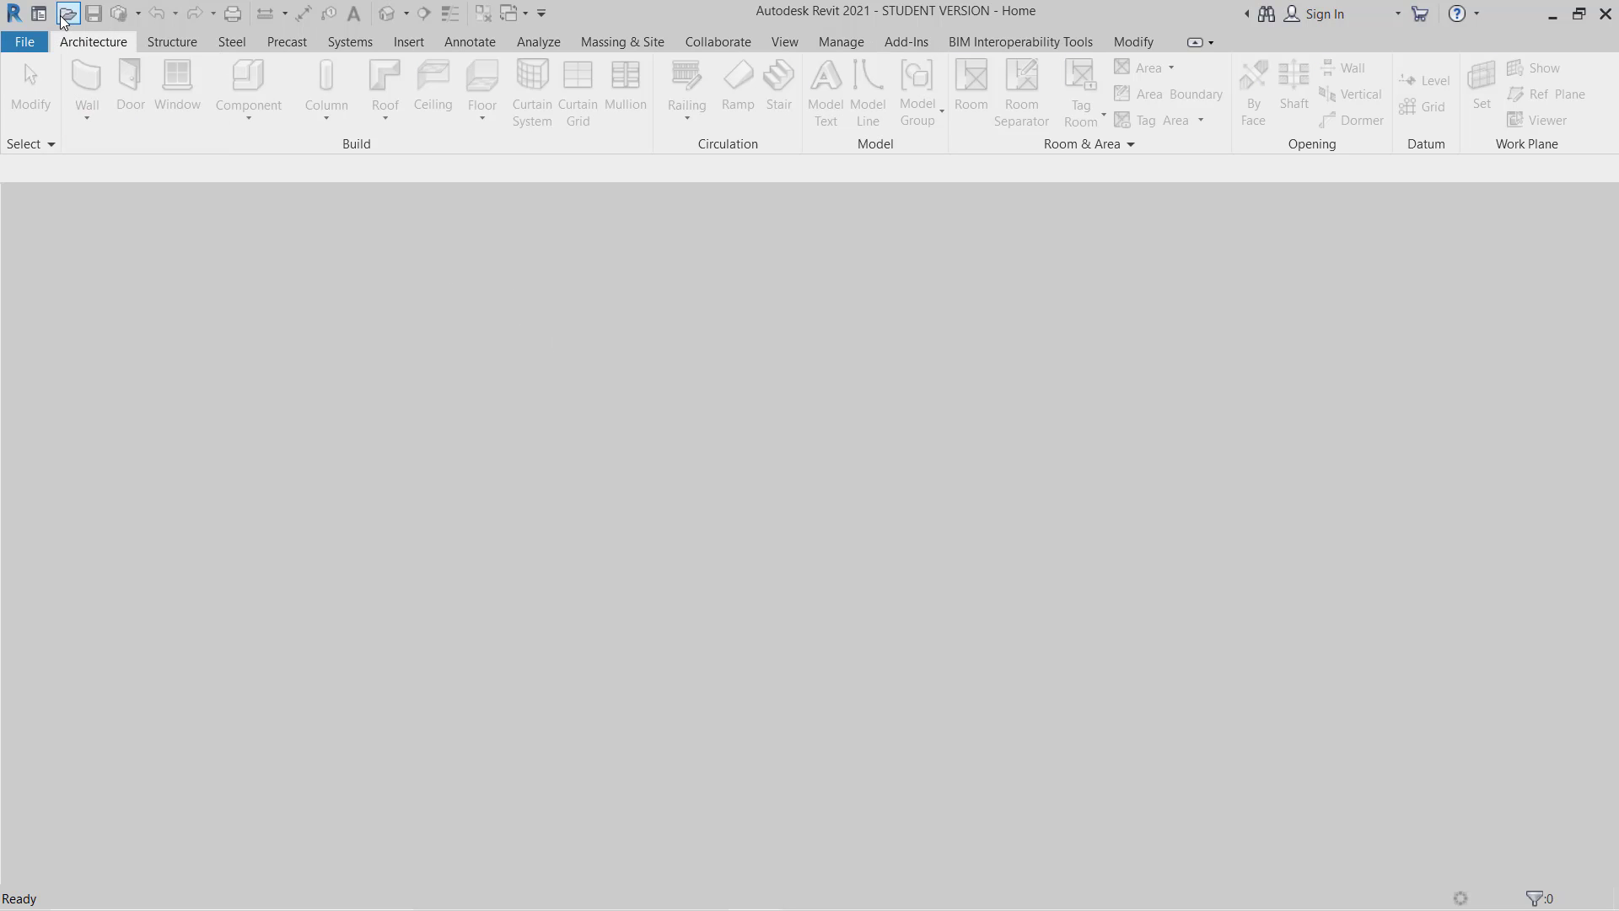
{"action": "left_click", "coordinate": [67, 13]}
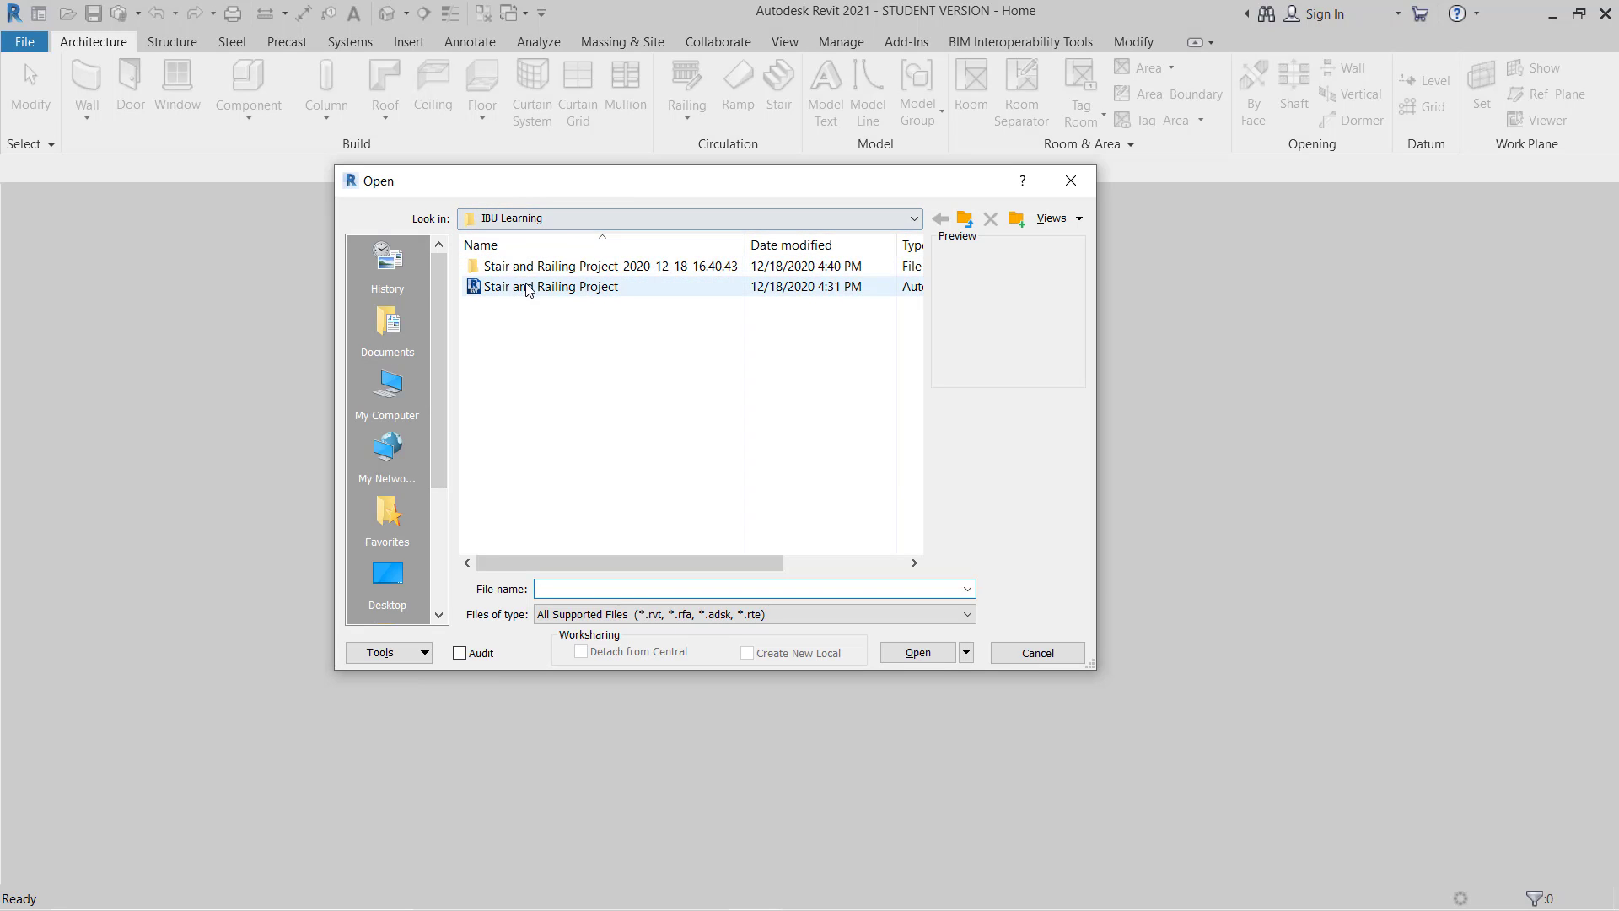
{"action": "left_click", "coordinate": [387, 578]}
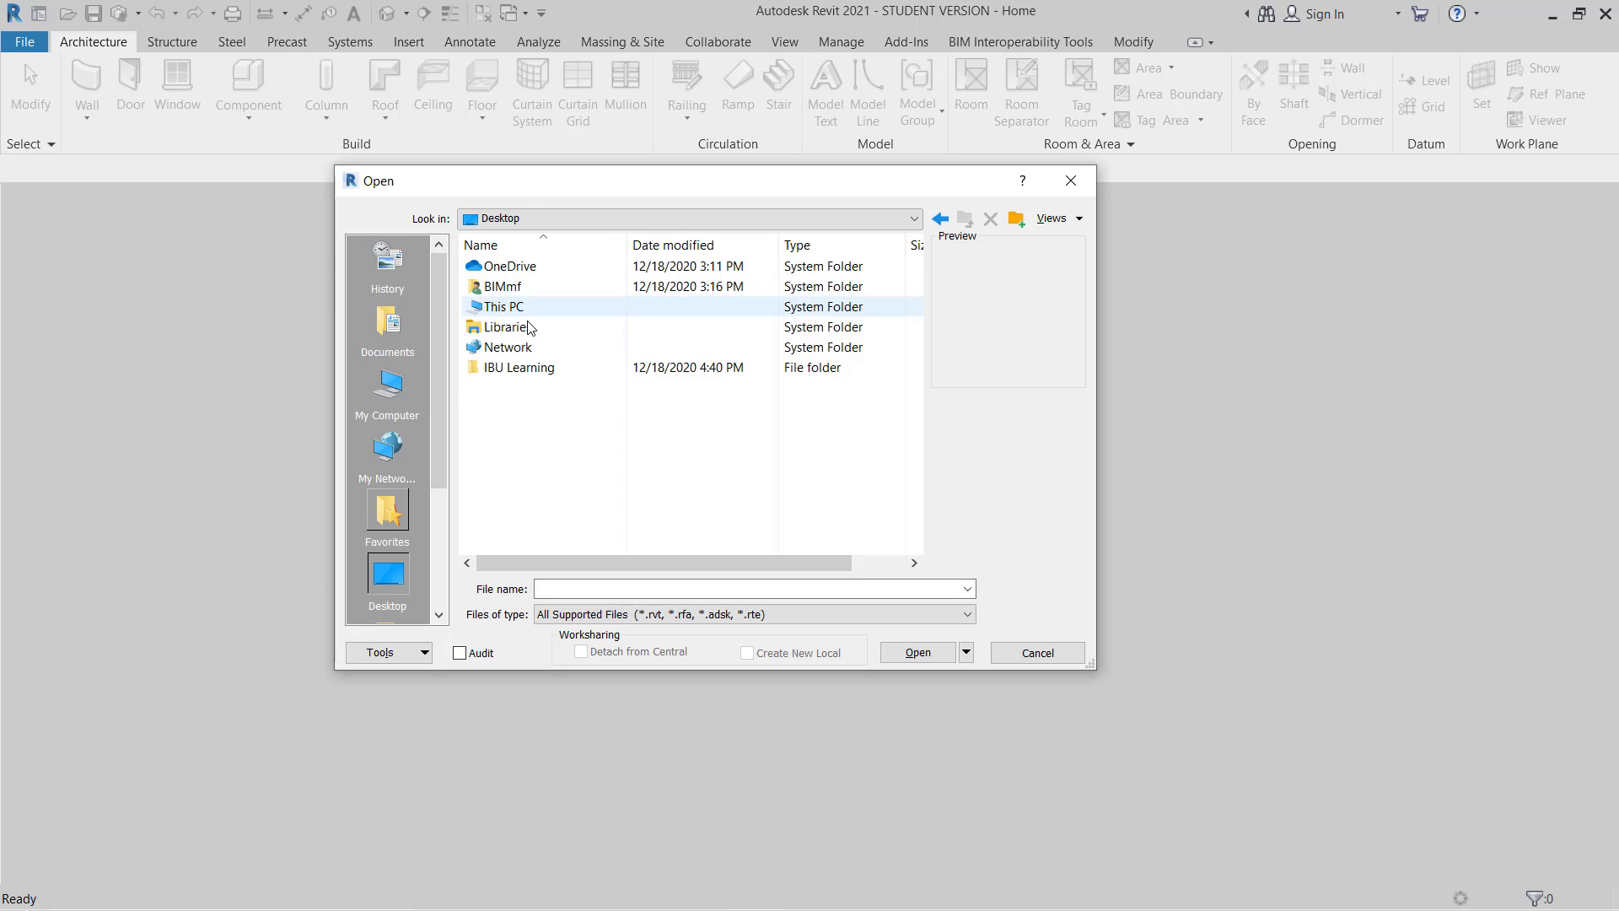
{"action": "double_click", "coordinate": [502, 368]}
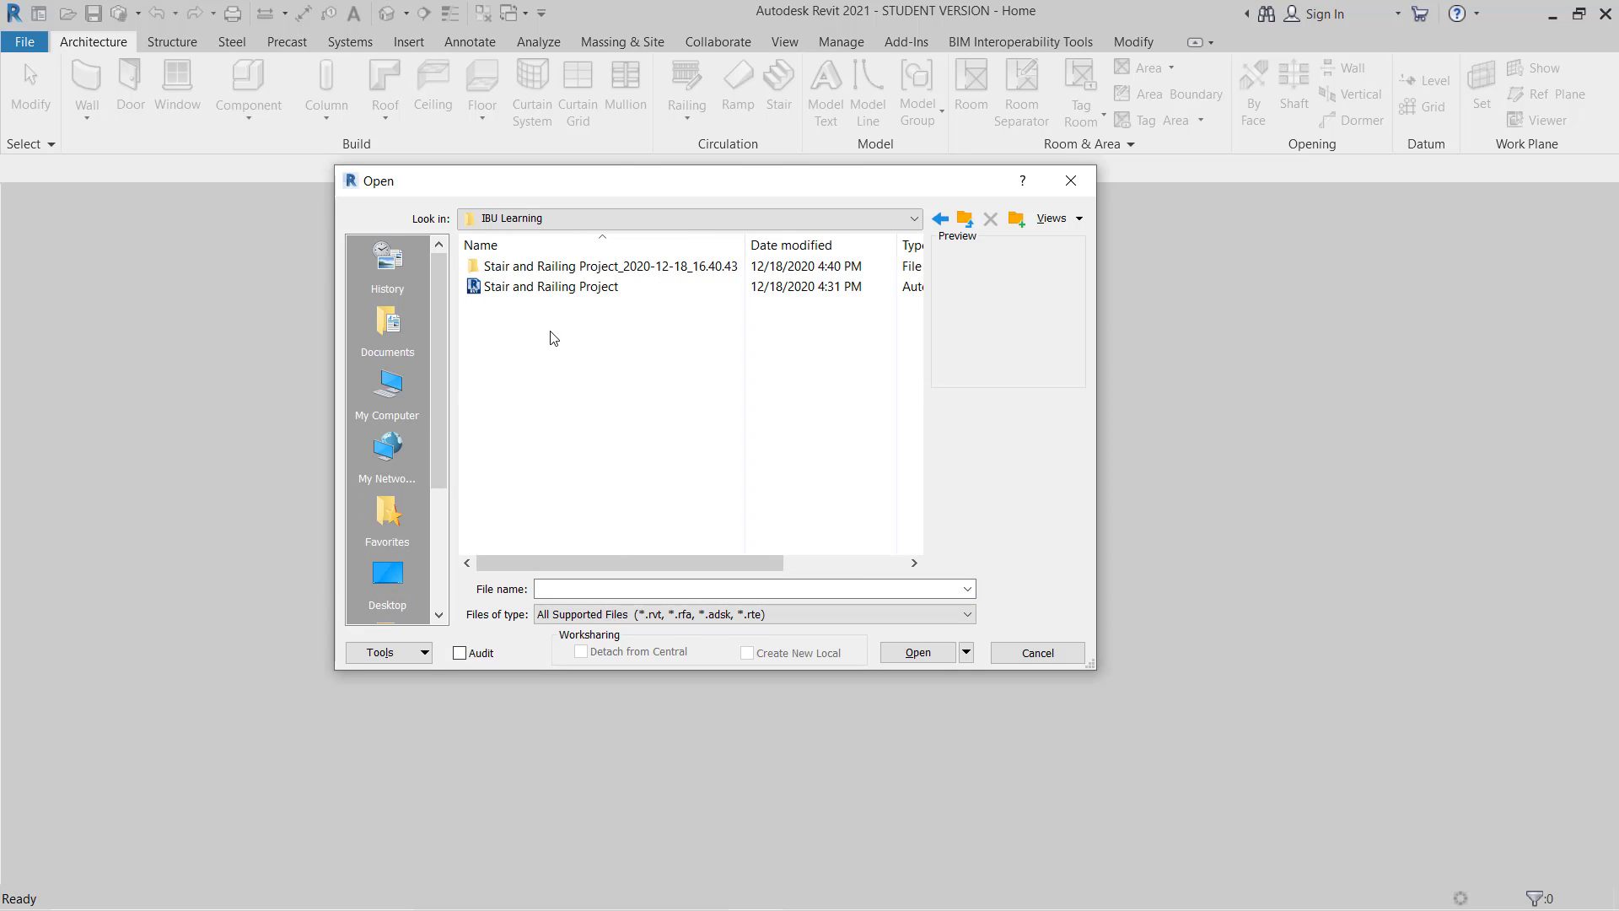
{"action": "left_click", "coordinate": [518, 271]}
{"action": "left_click", "coordinate": [533, 289]}
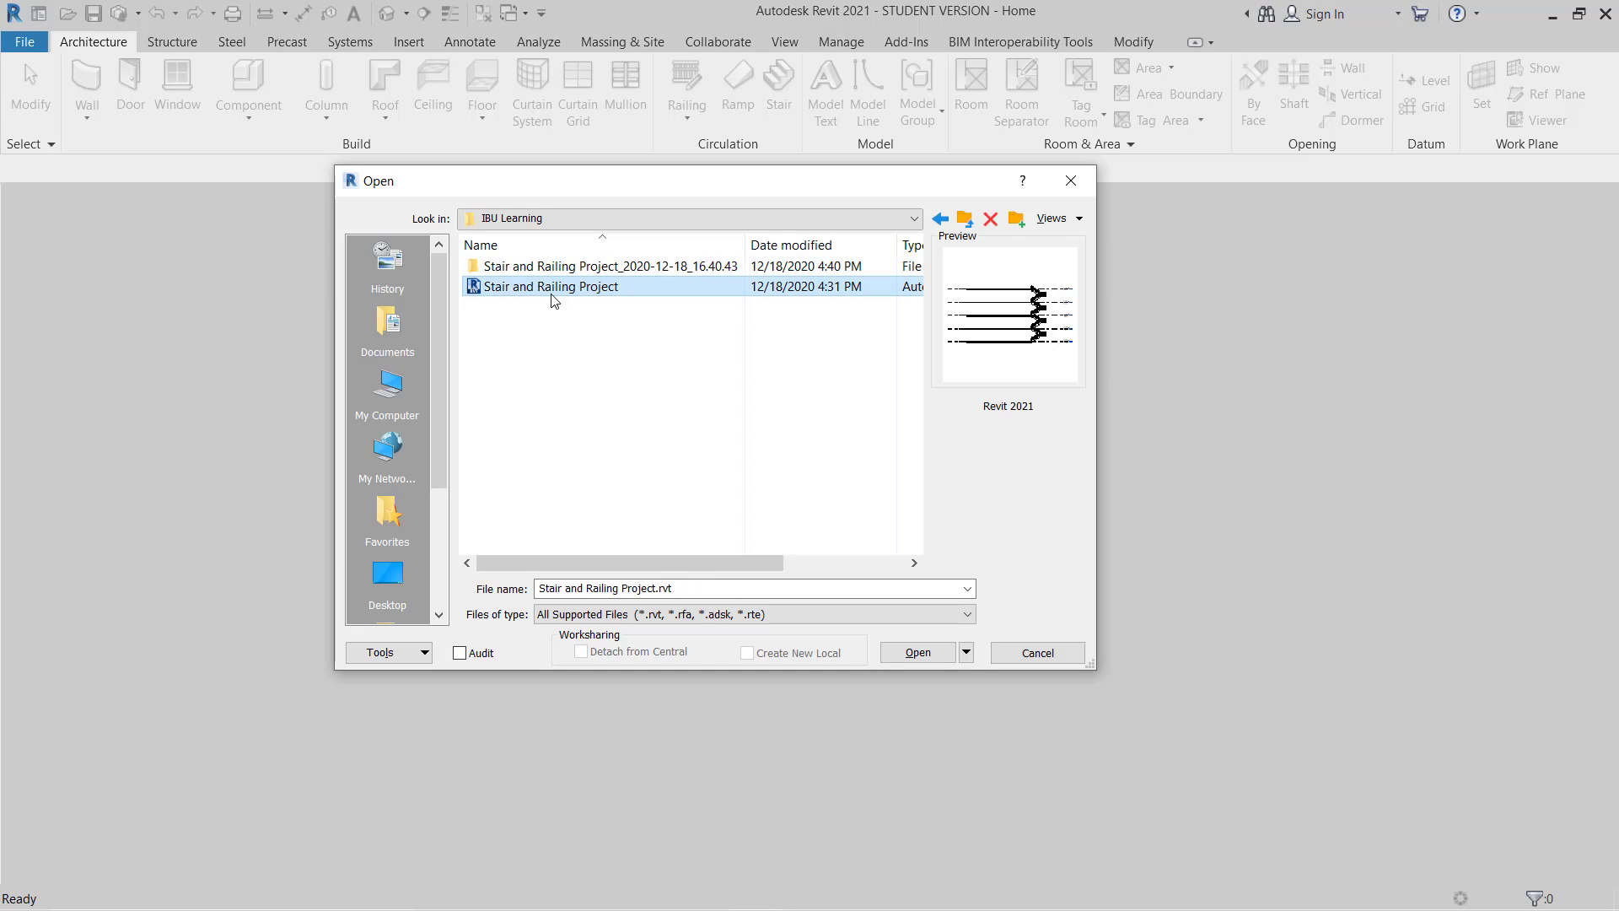
{"action": "left_click", "coordinate": [510, 269]}
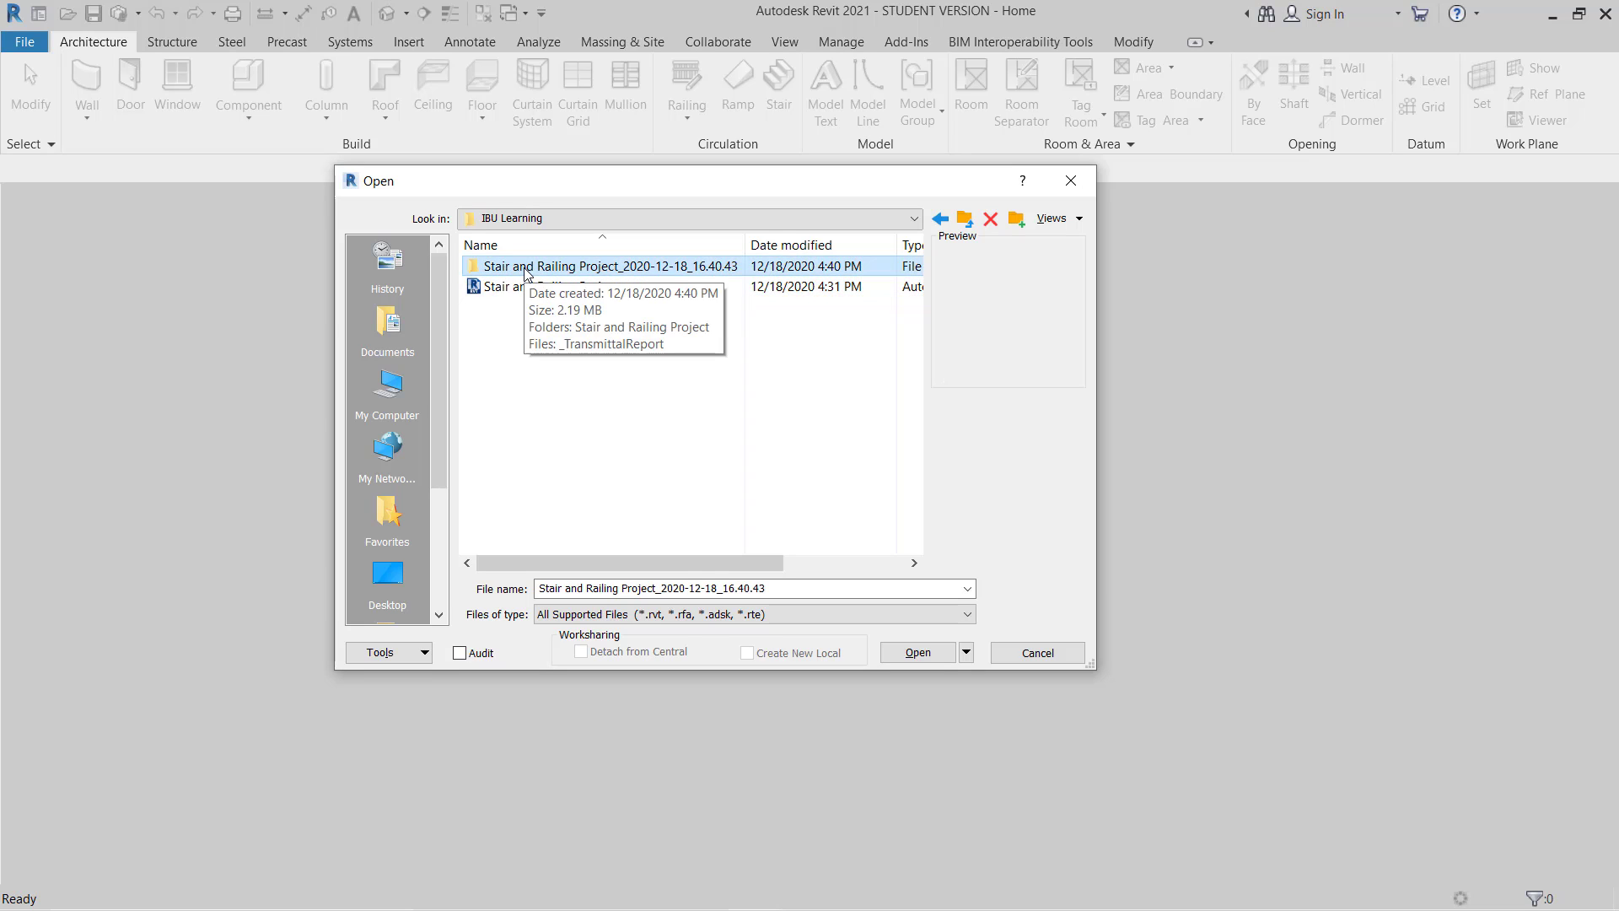
{"action": "left_click_drag", "start_coordinate": [661, 564], "coordinate": [783, 571]}
{"action": "left_click", "coordinate": [883, 290]}
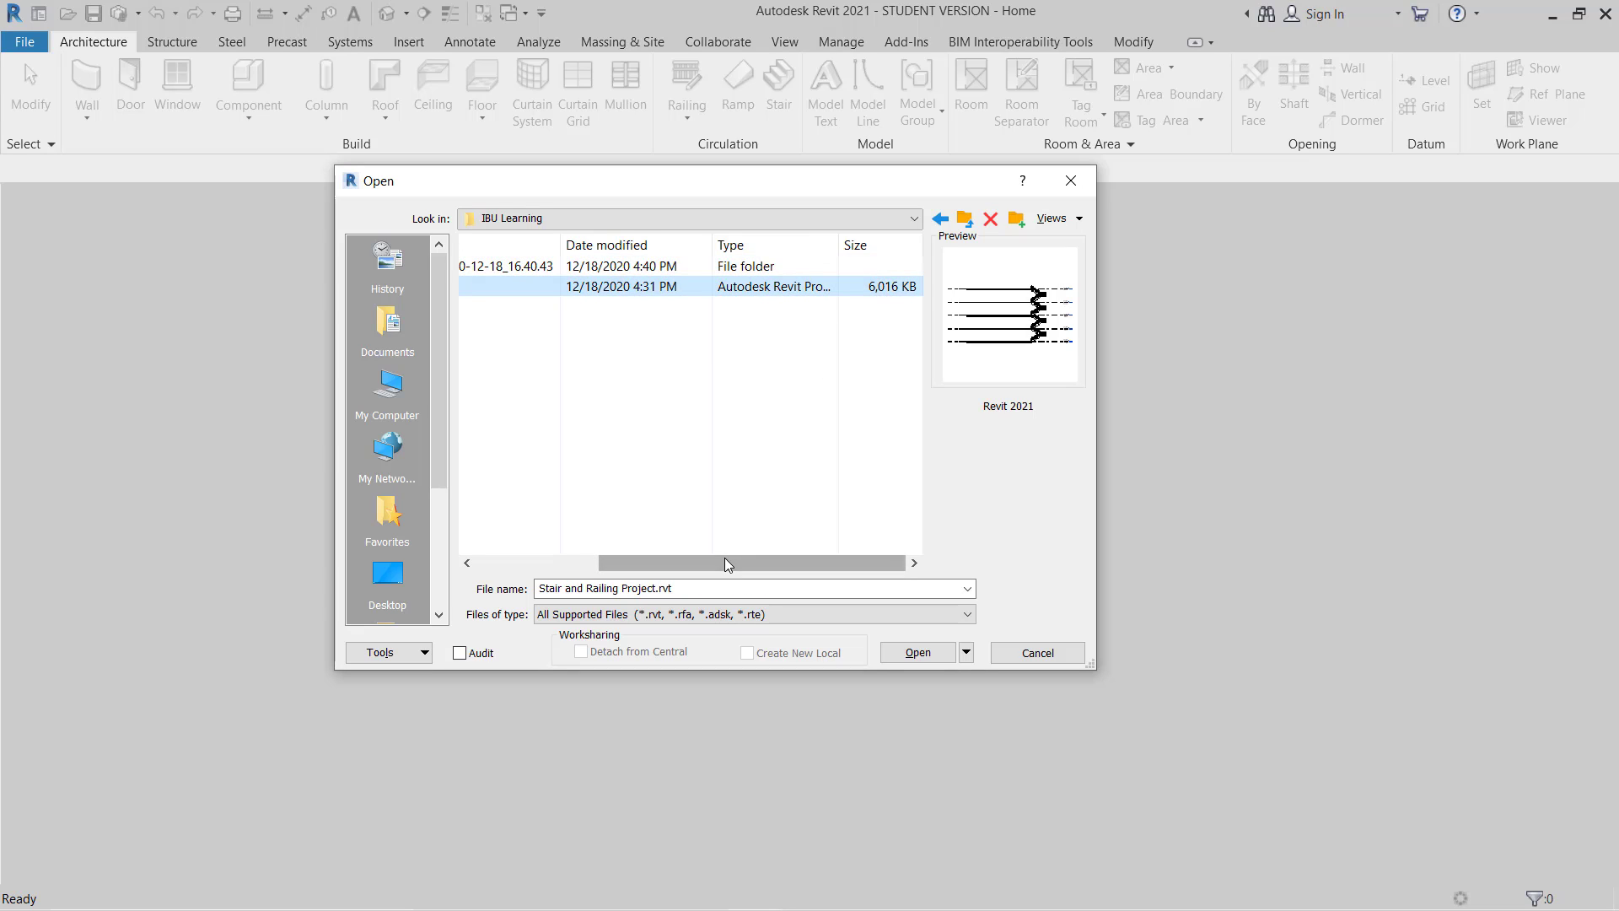
{"action": "left_click_drag", "start_coordinate": [726, 563], "coordinate": [618, 566]}
Go into Stair and Railing Project_2020-12-18_16.40.43 > Stair and Railing Project and select the transmitted .rvt
{"action": "double_click", "coordinate": [570, 267]}
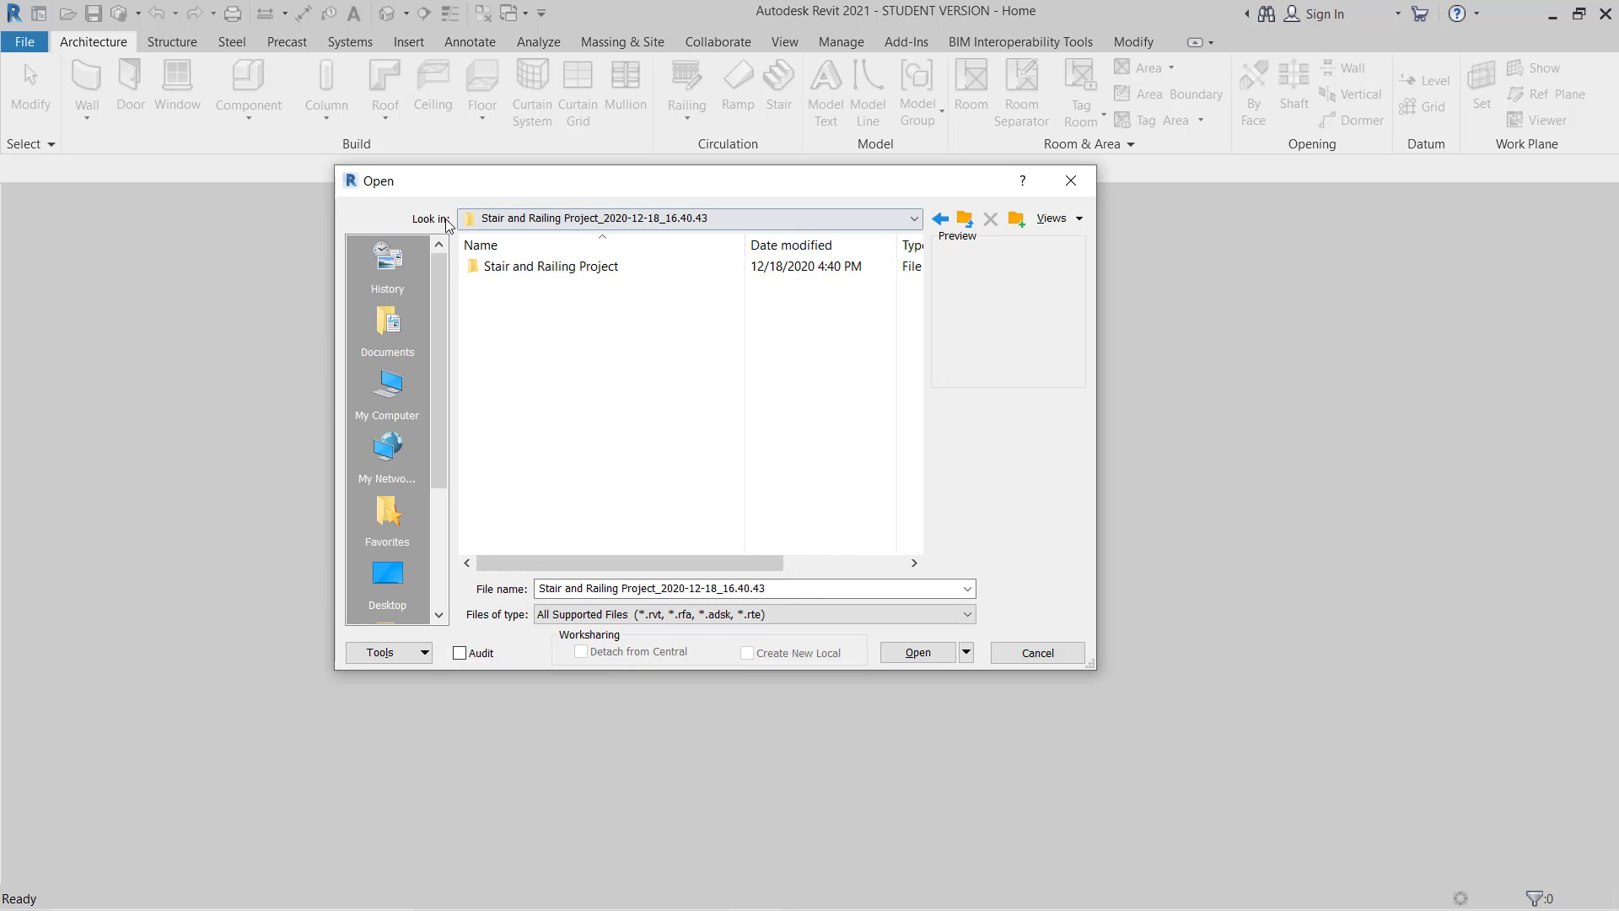
{"action": "left_click", "coordinate": [965, 218]}
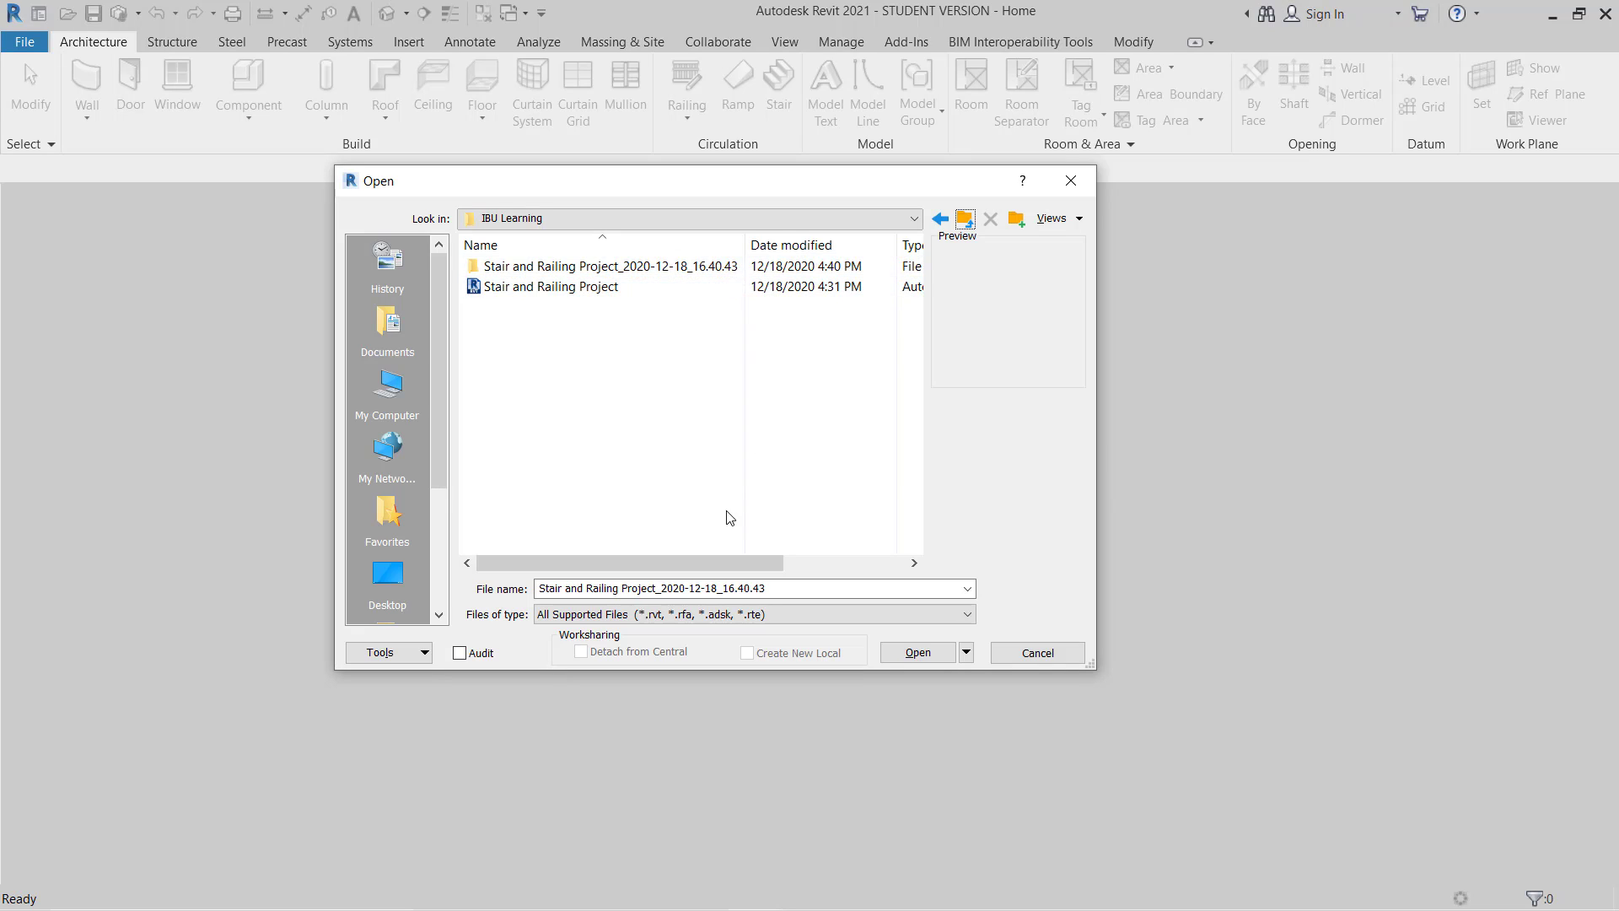
{"action": "double_click", "coordinate": [609, 270]}
{"action": "double_click", "coordinate": [601, 269]}
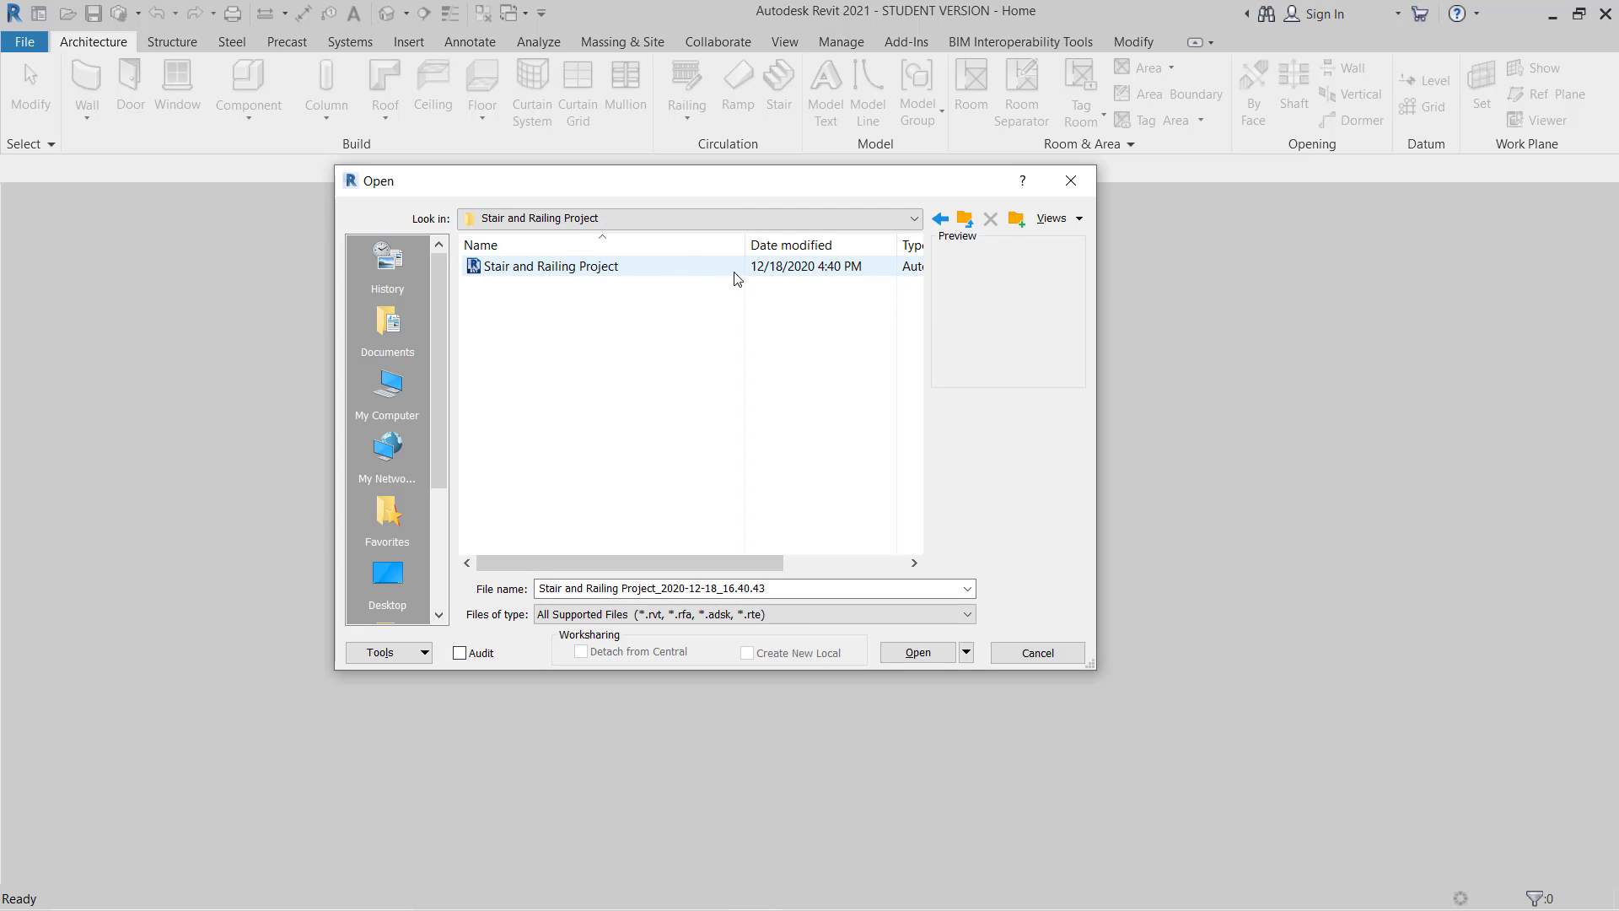
{"action": "left_click", "coordinate": [605, 273]}
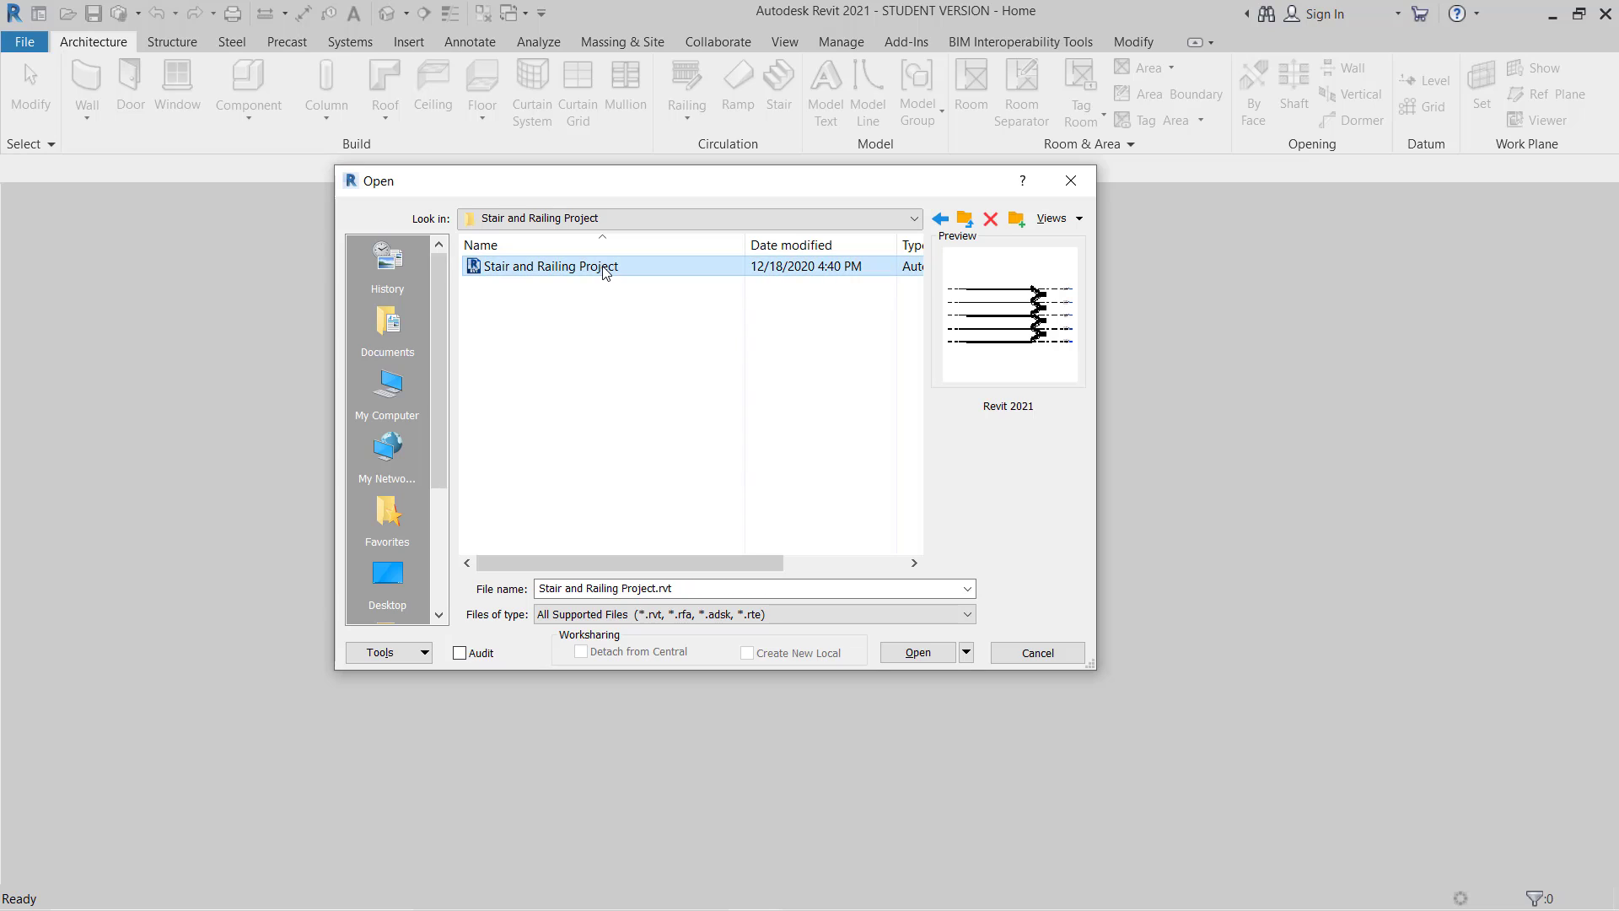
{"action": "left_click_drag", "start_coordinate": [649, 564], "coordinate": [811, 582]}
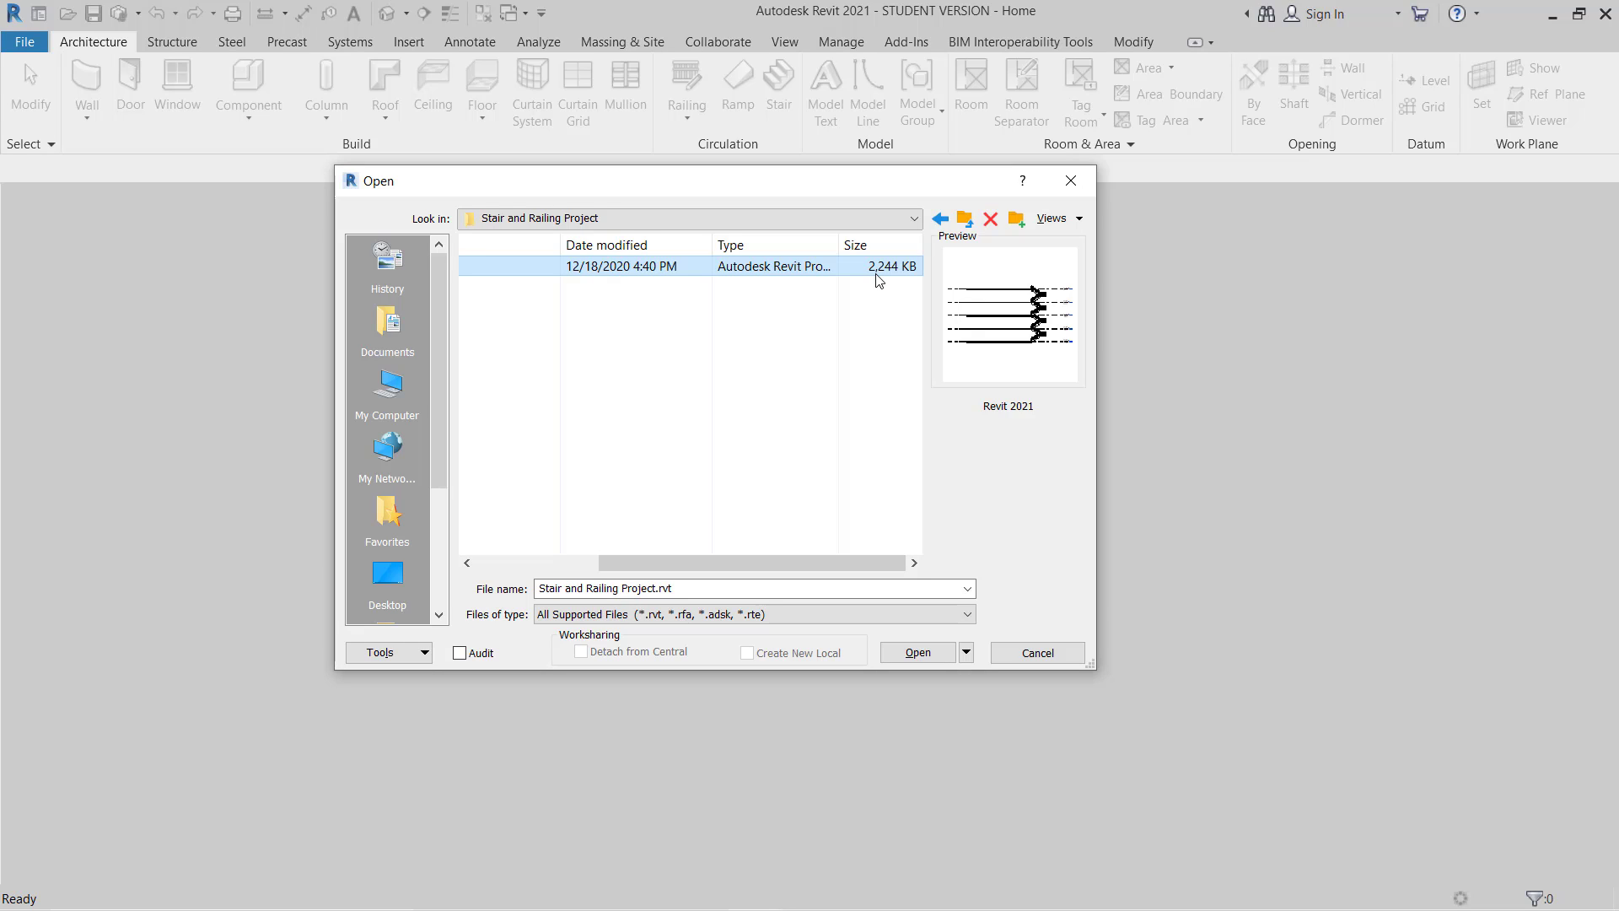
Open the transmitted project and view {3D} Copy 1, confirming only the two 3D views remain
{"action": "left_click", "coordinate": [913, 653]}
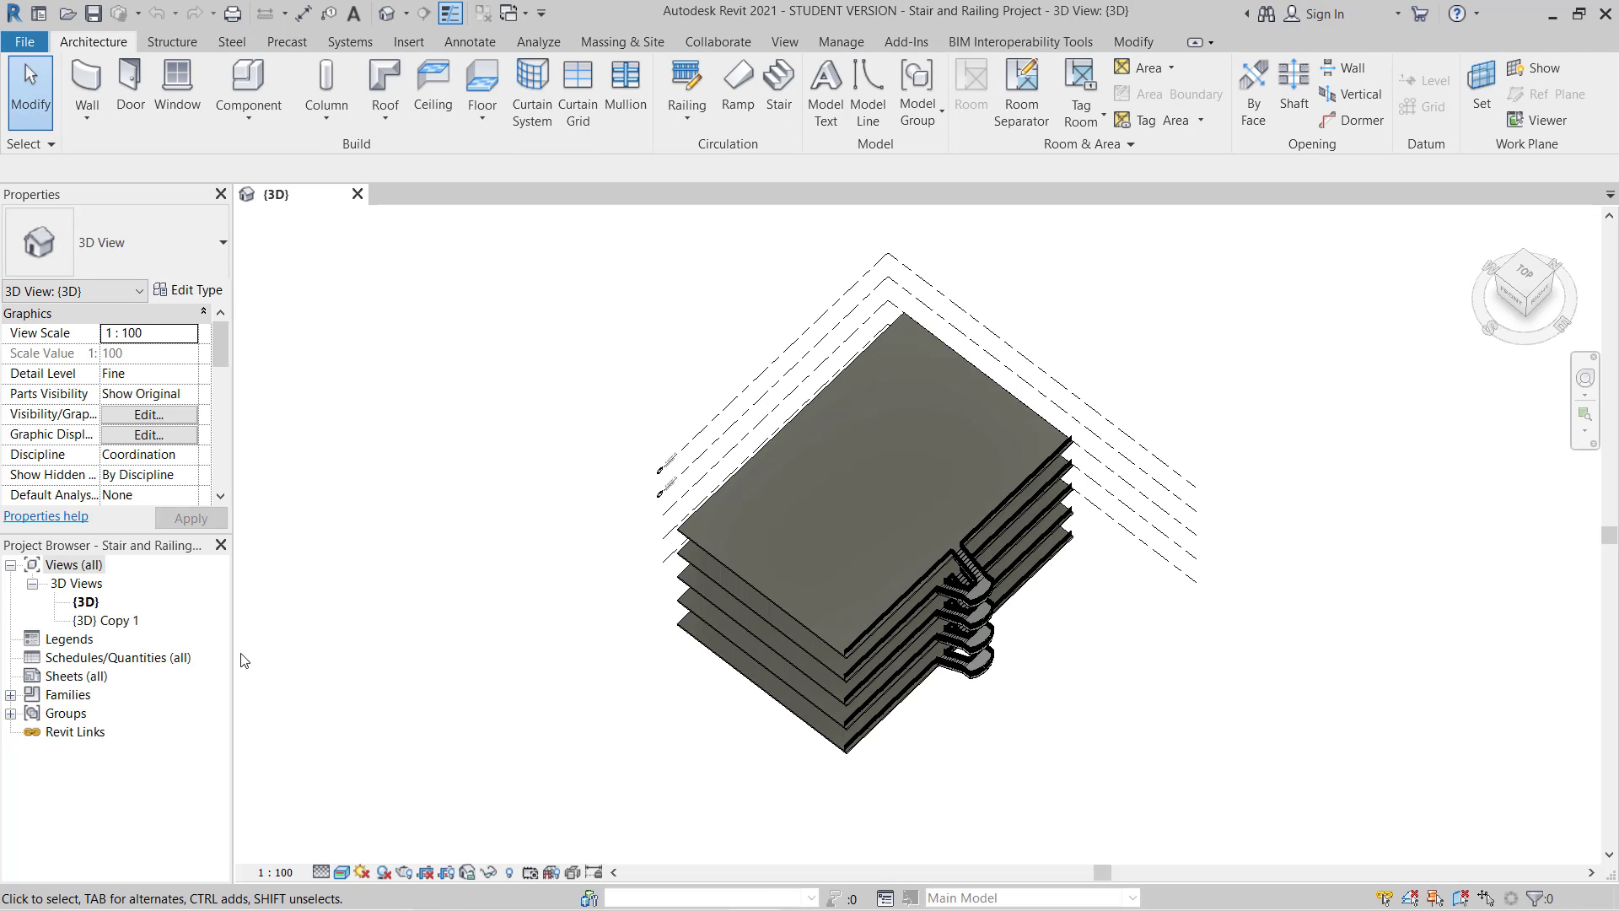
{"action": "left_click", "coordinate": [91, 623]}
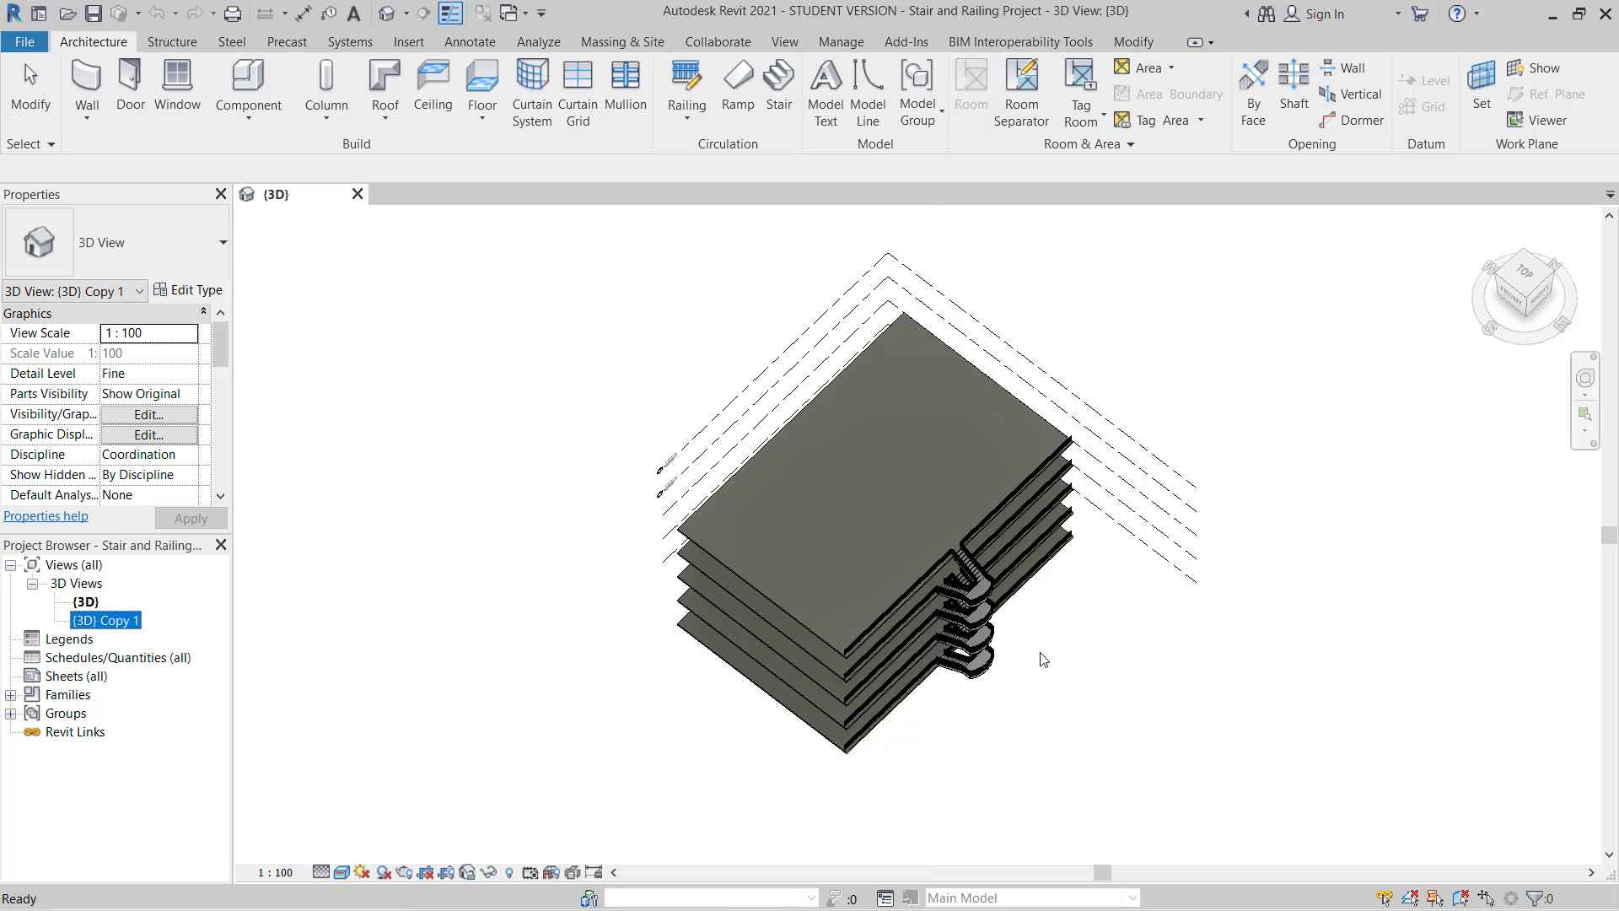
{"action": "scroll", "coordinate": [1040, 655], "scroll_direction": "up", "scroll_amount": 4}
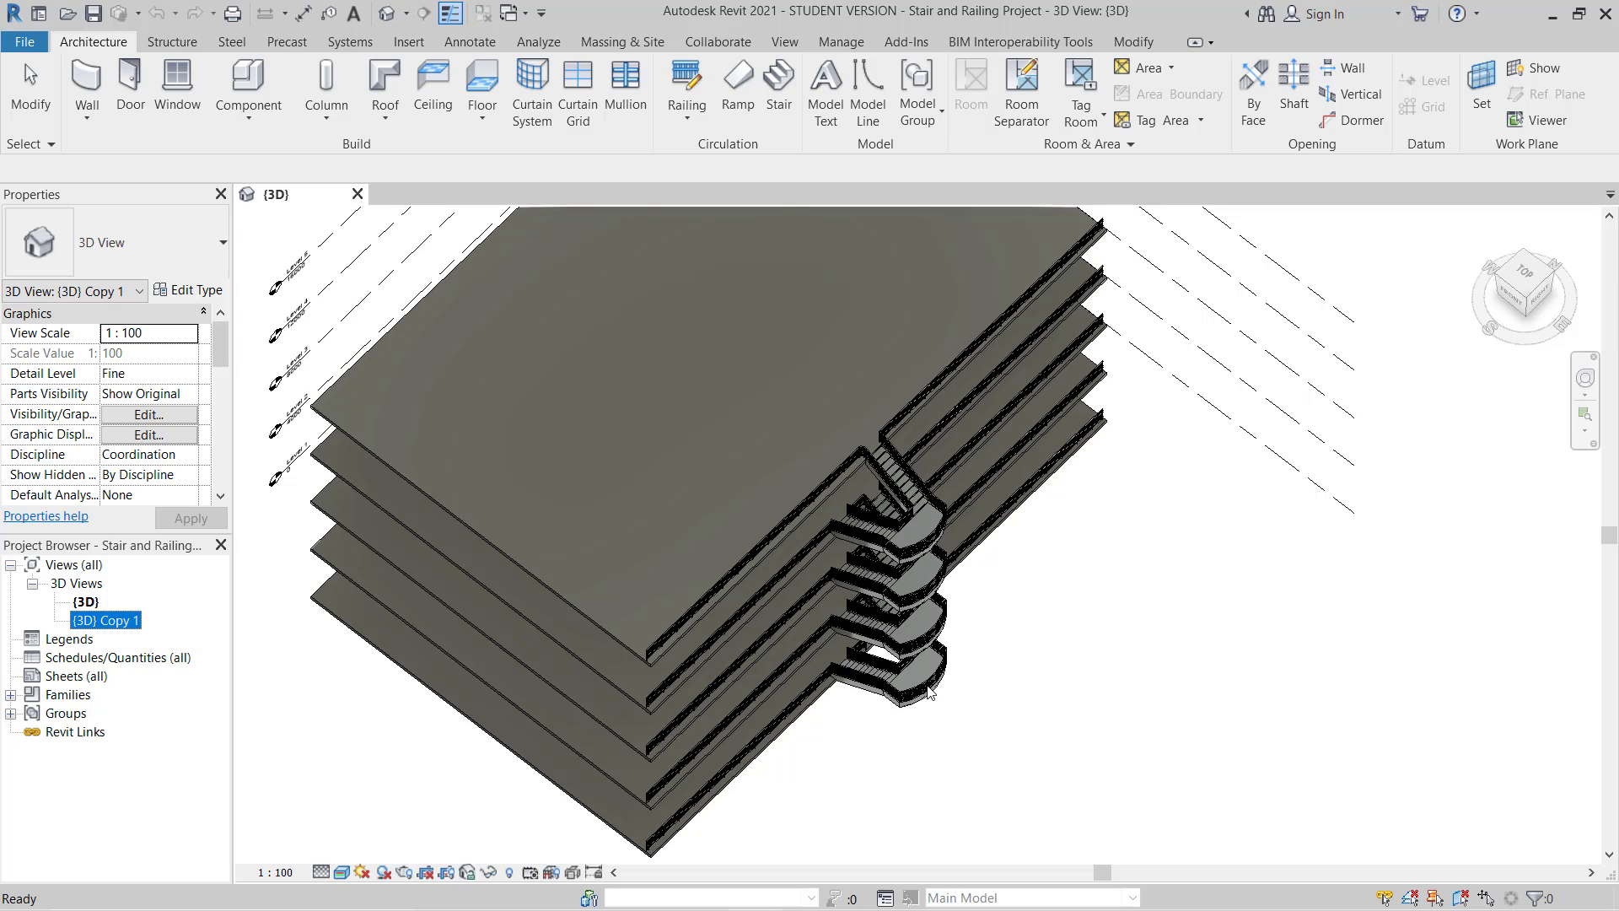
Zoom and orbit the 3D view to inspect the stairs and railings from other angles
{"action": "left_click", "coordinate": [1069, 701]}
{"action": "scroll", "coordinate": [1045, 700], "scroll_direction": "up", "scroll_amount": 4}
{"action": "middle_click_drag", "start_coordinate": [1044, 677], "coordinate": [1179, 738], "text": "shift"}
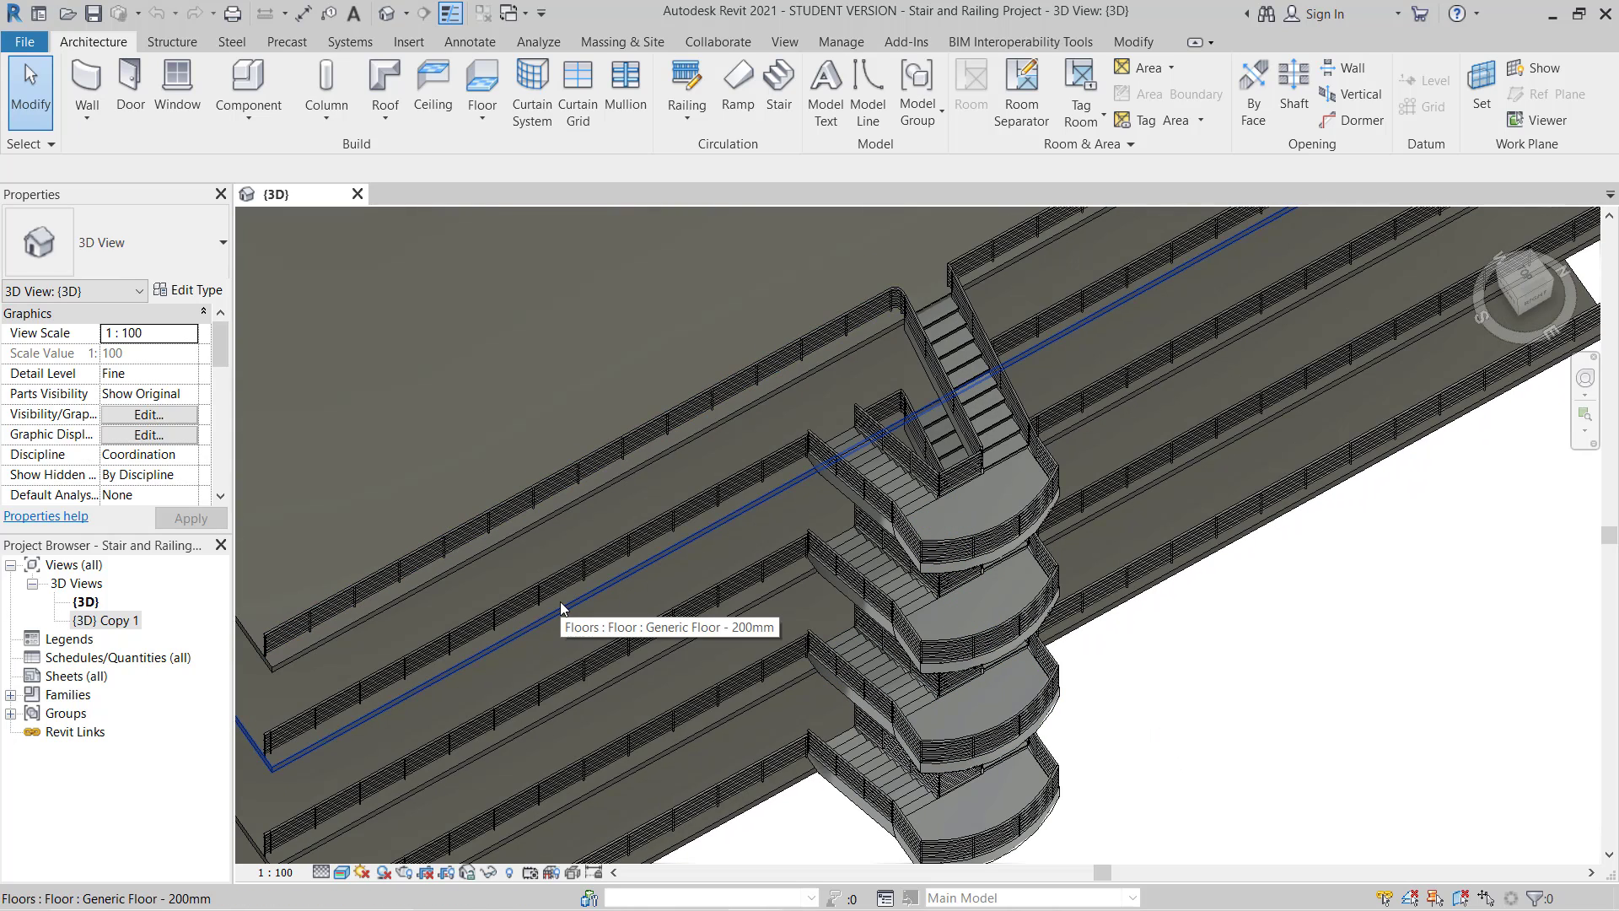
{"action": "middle_click_drag", "start_coordinate": [1221, 715], "coordinate": [1178, 704], "text": "shift"}
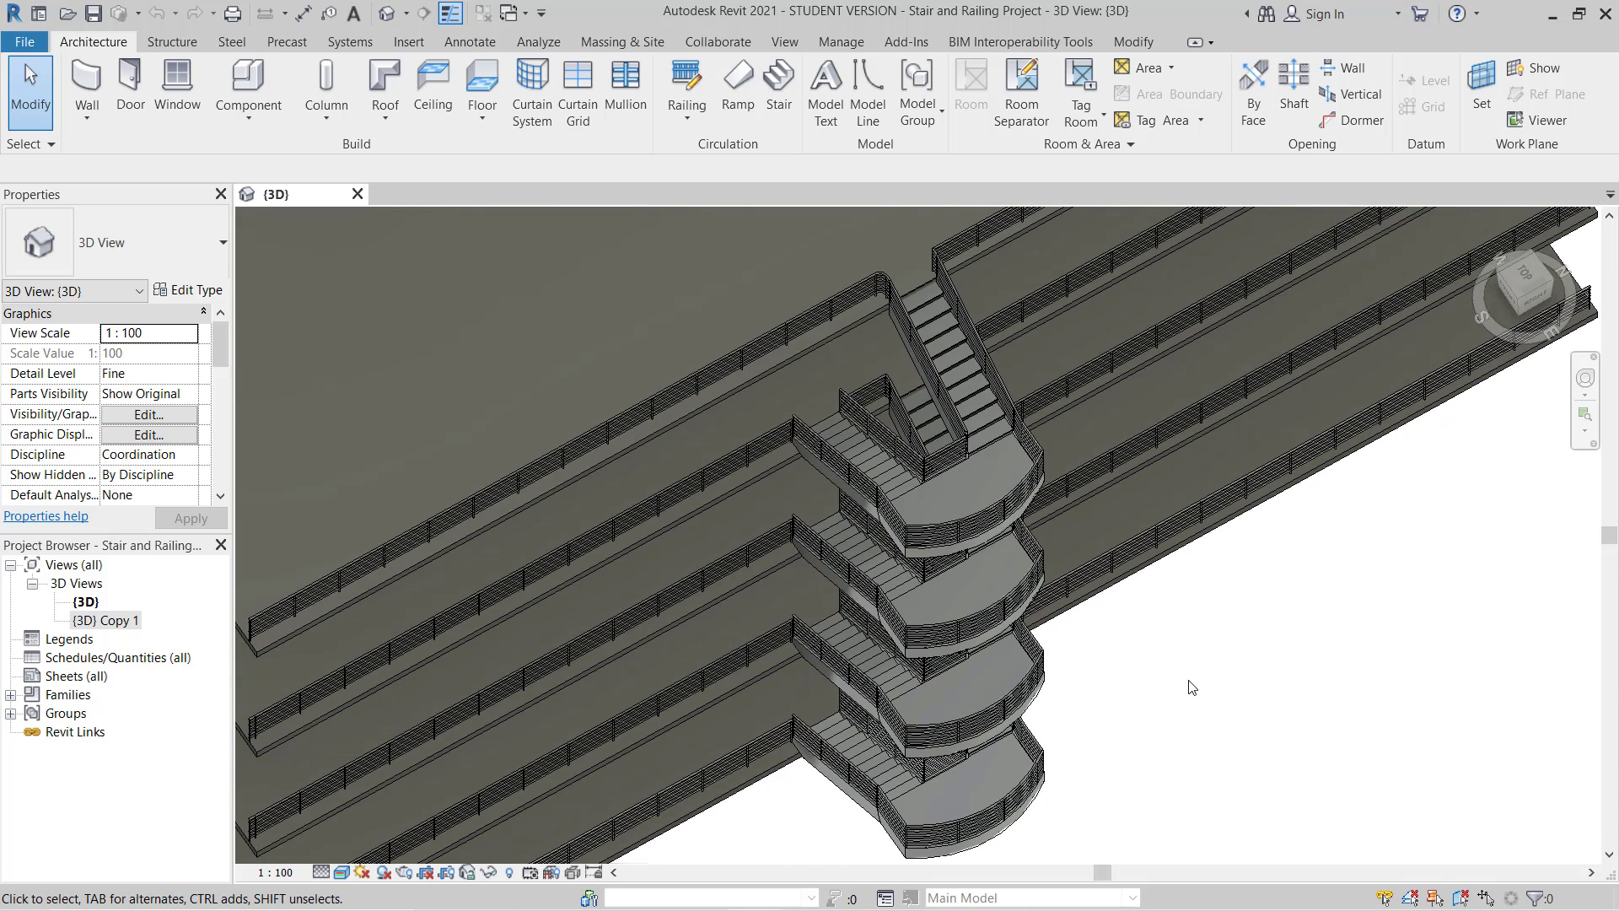